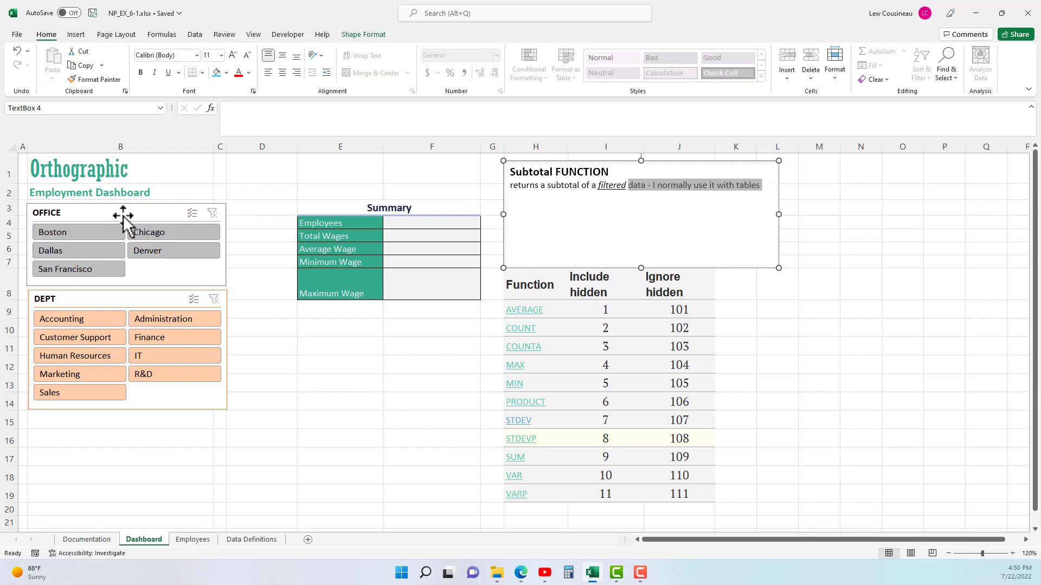
pyautogui.click(125, 213)
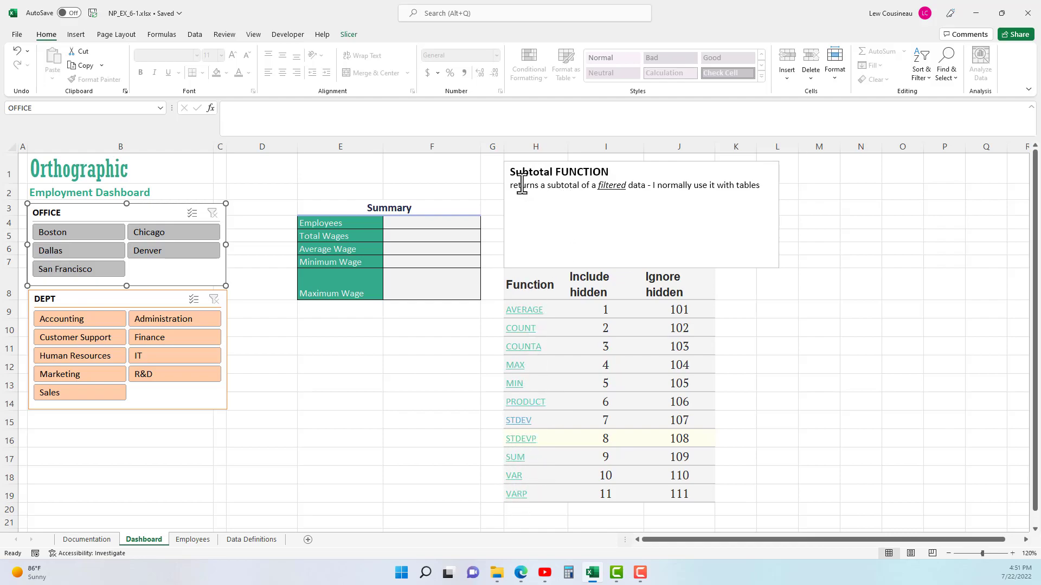
pyautogui.moveTo(515, 171); pyautogui.dragTo(559, 172)
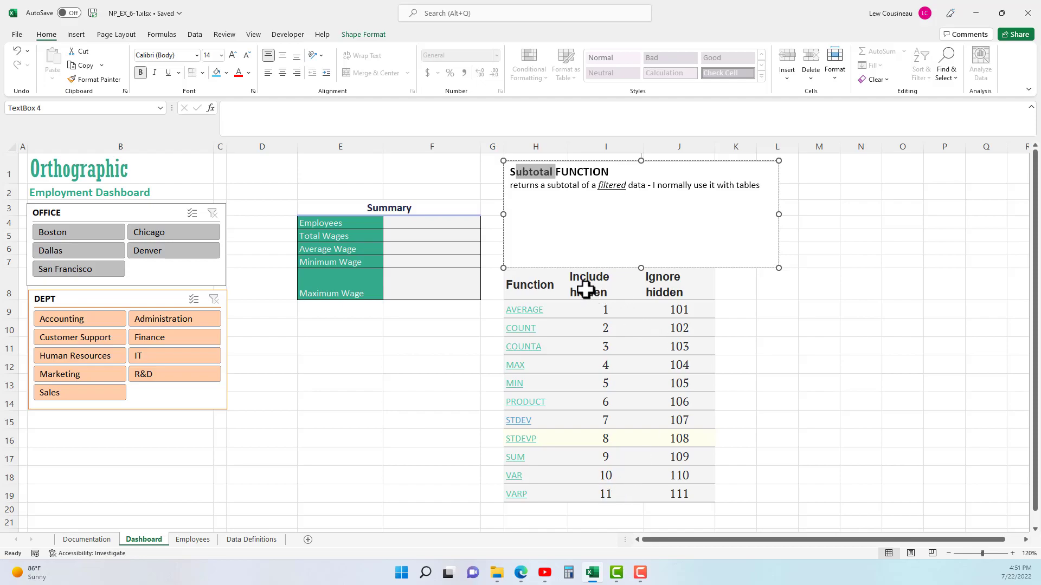
pyautogui.click(627, 284)
pyautogui.moveTo(627, 284); pyautogui.dragTo(657, 283)
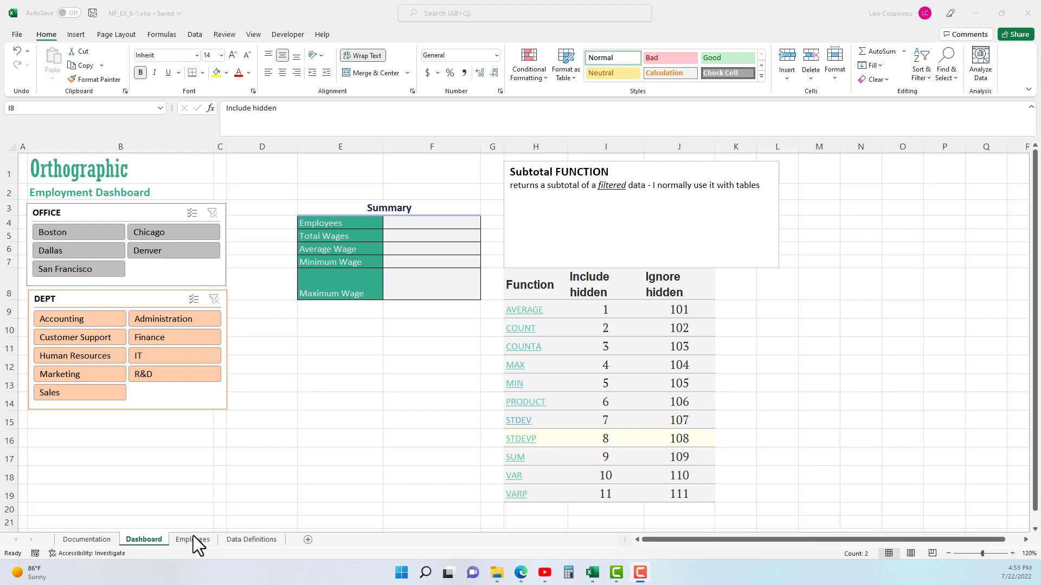
# Filter the OFFICE column of the table on the Employees sheet to show only Boston
pyautogui.click(193, 539)
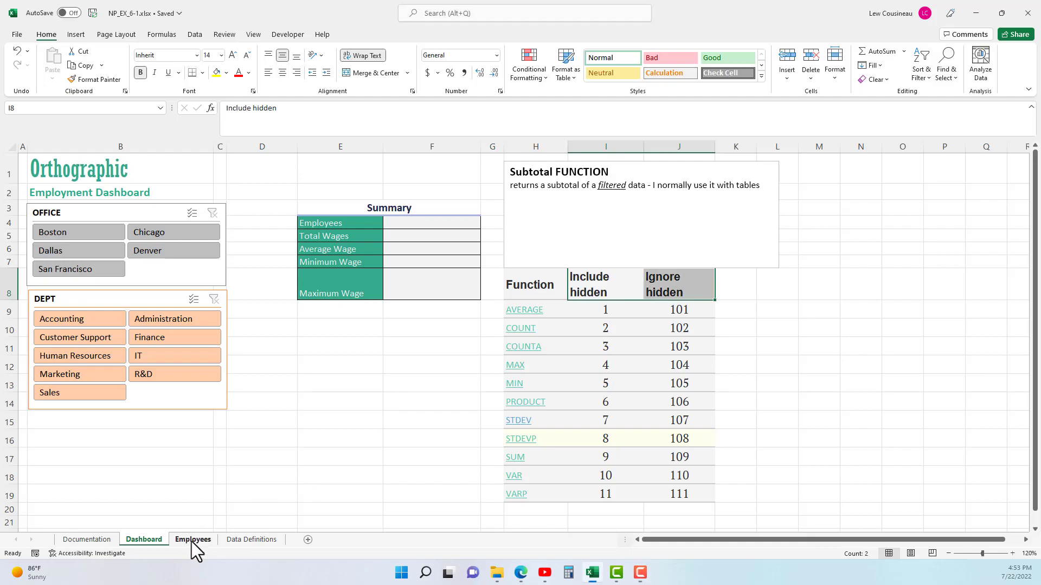
pyautogui.click(183, 255)
pyautogui.scroll(1, 187, 282)
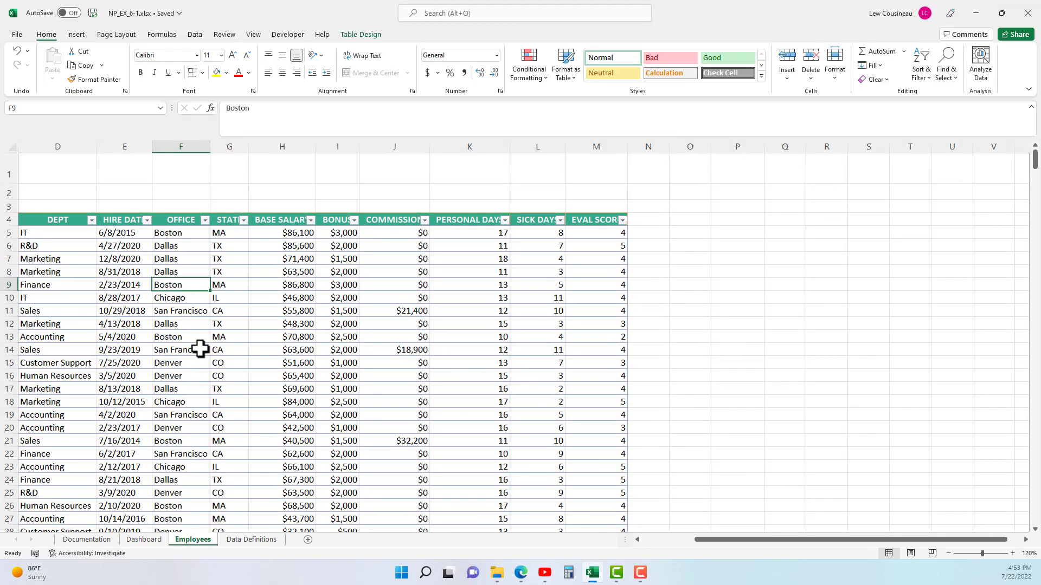
pyautogui.click(205, 219)
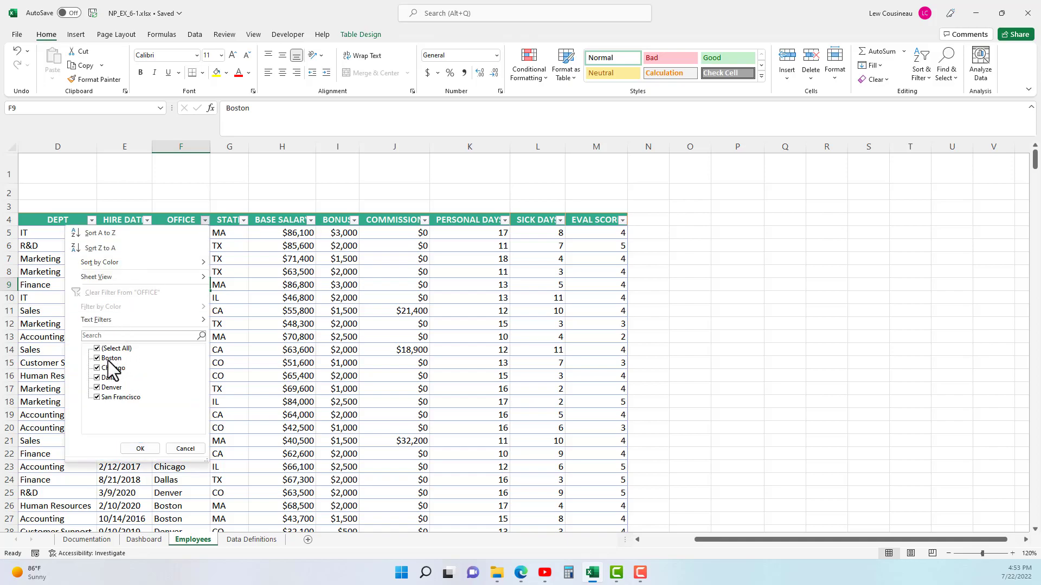
pyautogui.click(98, 358)
pyautogui.click(97, 349)
pyautogui.click(98, 348)
pyautogui.click(98, 358)
pyautogui.click(140, 449)
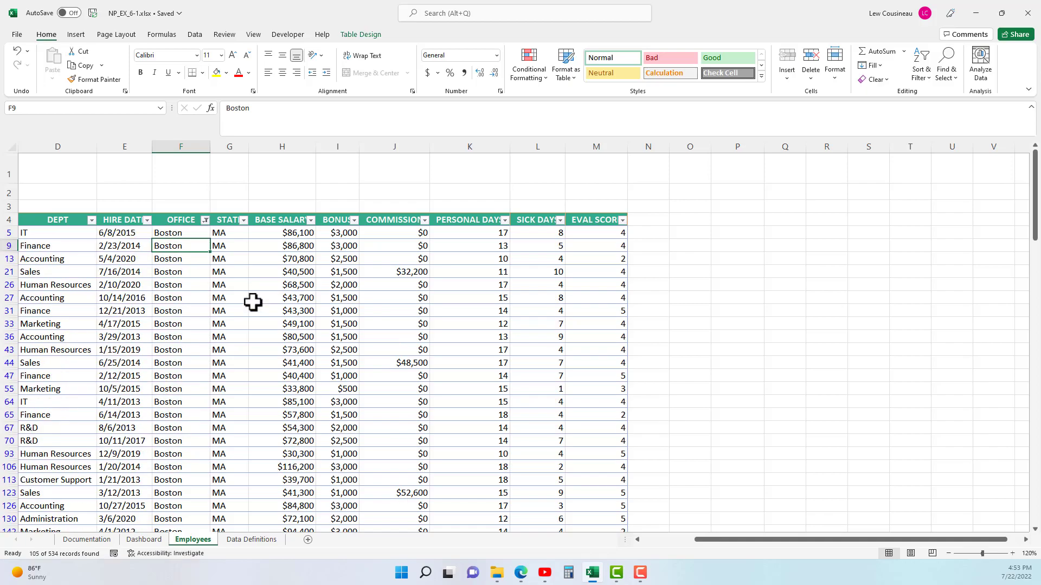
# Filter the employee table's DEPT column to show only Accounting
pyautogui.moveTo(704, 539); pyautogui.dragTo(623, 540)
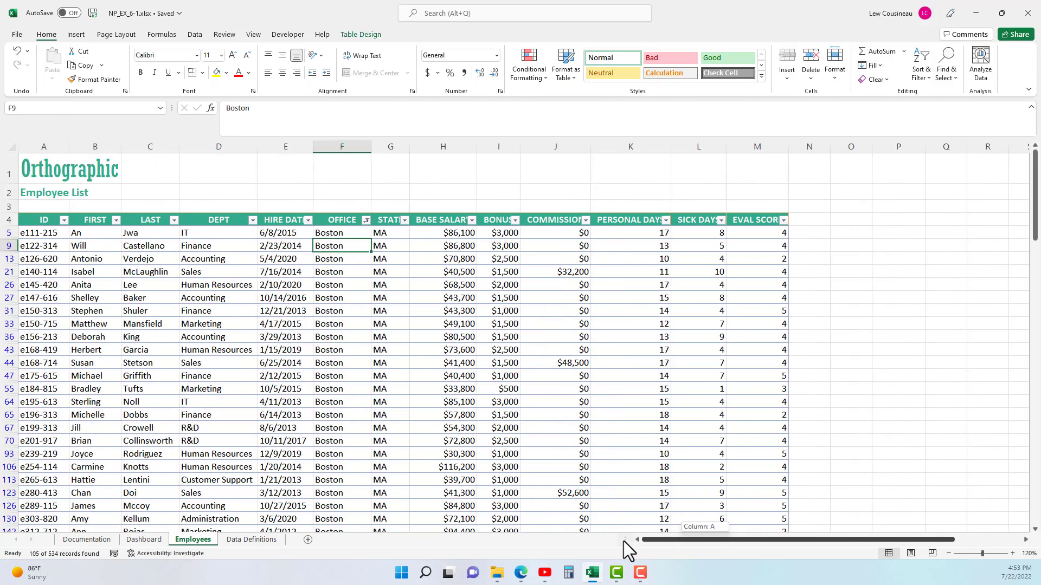
pyautogui.click(253, 220)
pyautogui.click(155, 348)
pyautogui.click(149, 358)
pyautogui.click(187, 449)
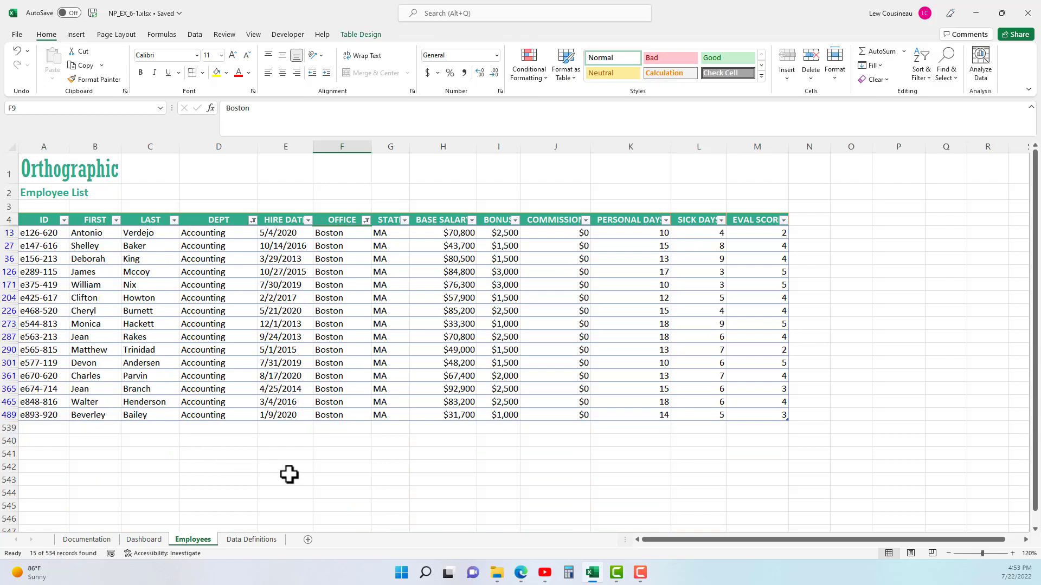
# Enter the labels sum, subtotal and subtotal in cells G541 to G543 below the table
pyautogui.click(391, 458)
pyautogui.write('sum')
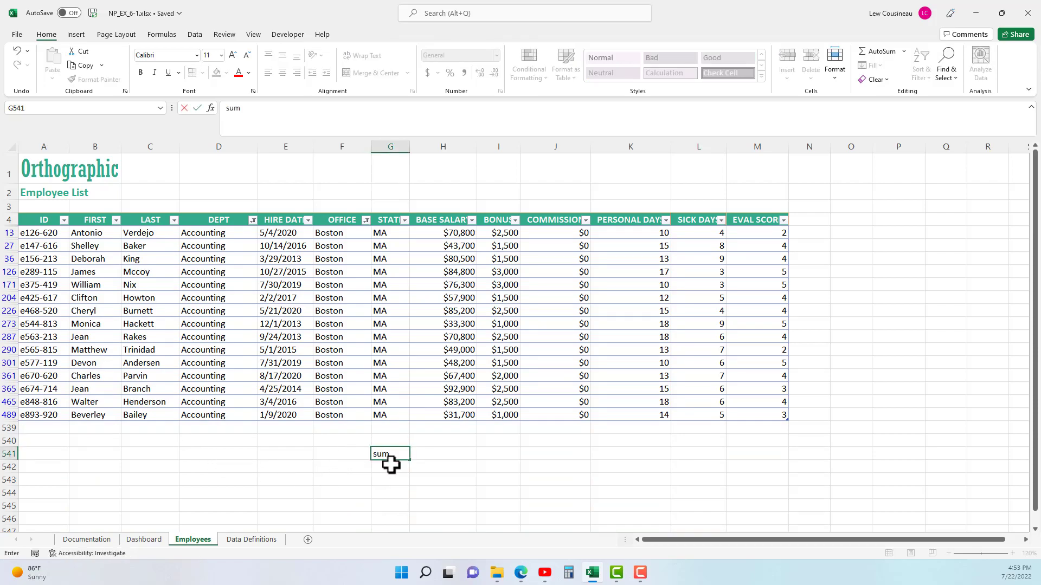
pyautogui.press('Return')
pyautogui.write('subtotal')
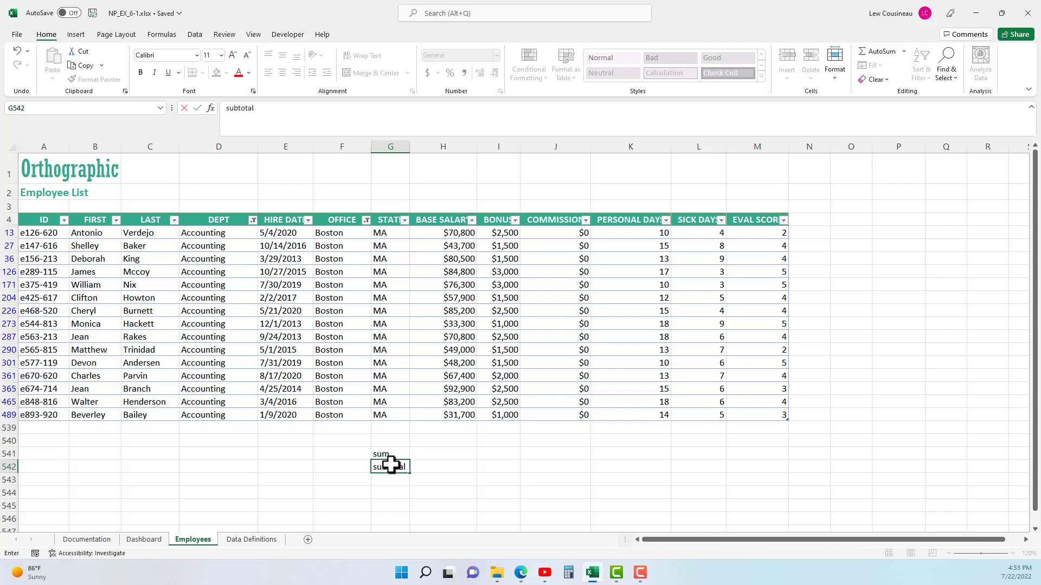
pyautogui.press('Return')
pyautogui.write('subtotal')
pyautogui.press('Return')
# Enter the formula =SUM(Emply[BASE SALARY]) in H541 beside the sum label
pyautogui.click(433, 453)
pyautogui.write('=su')
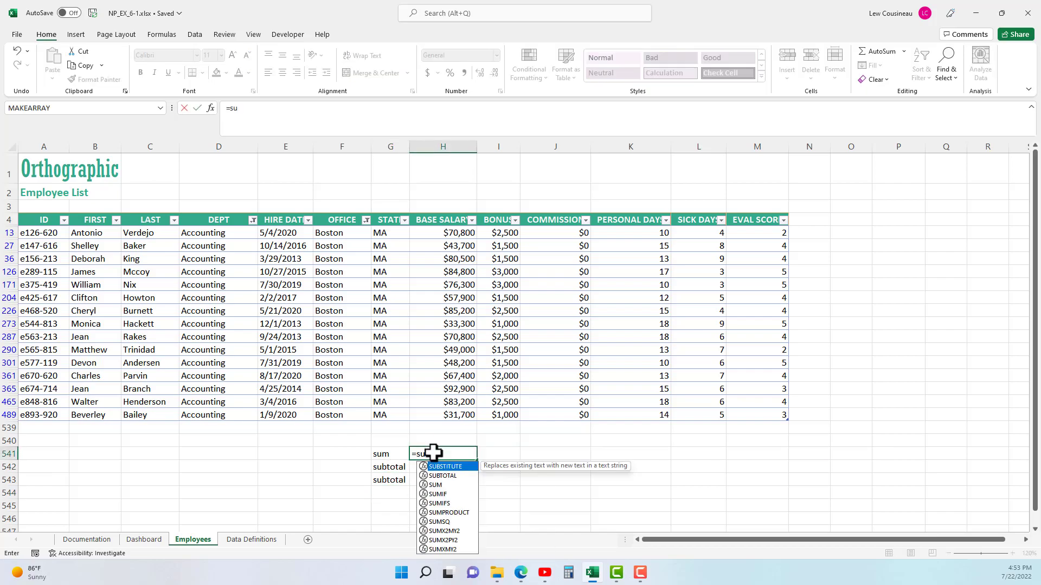
pyautogui.write('m(emp')
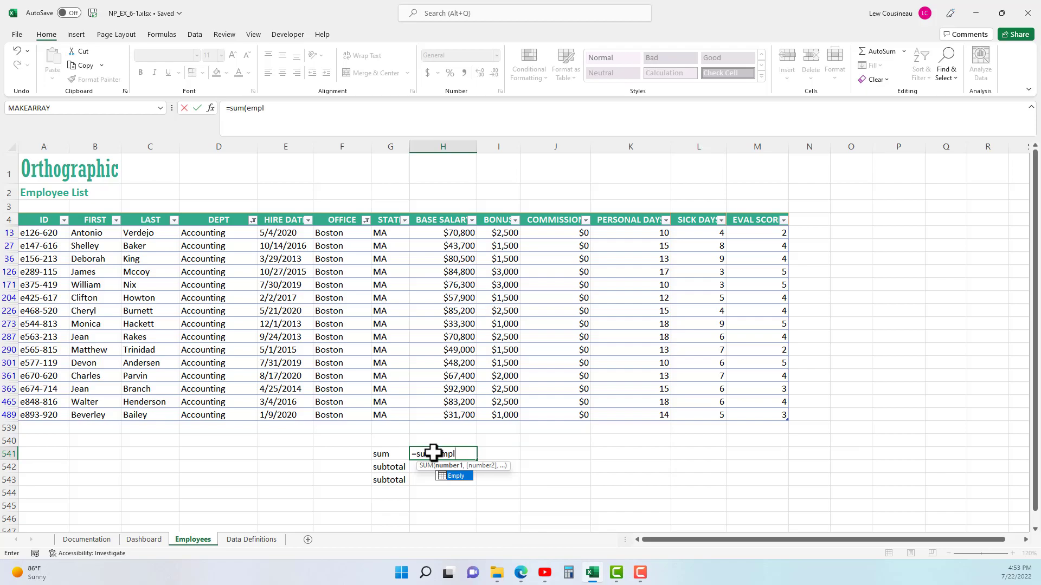
pyautogui.write('l')
pyautogui.press('Tab')
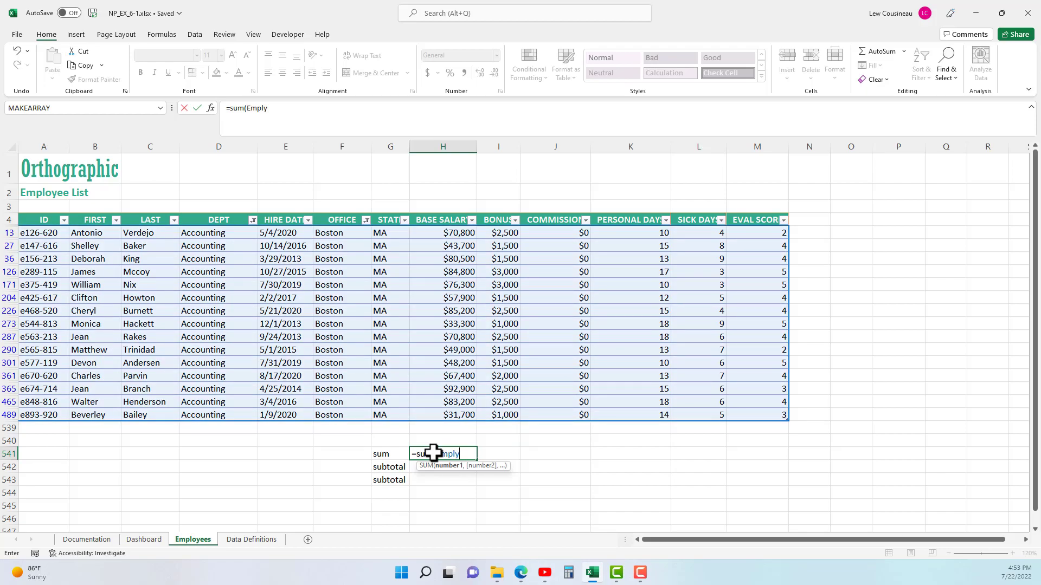
pyautogui.write('[bas')
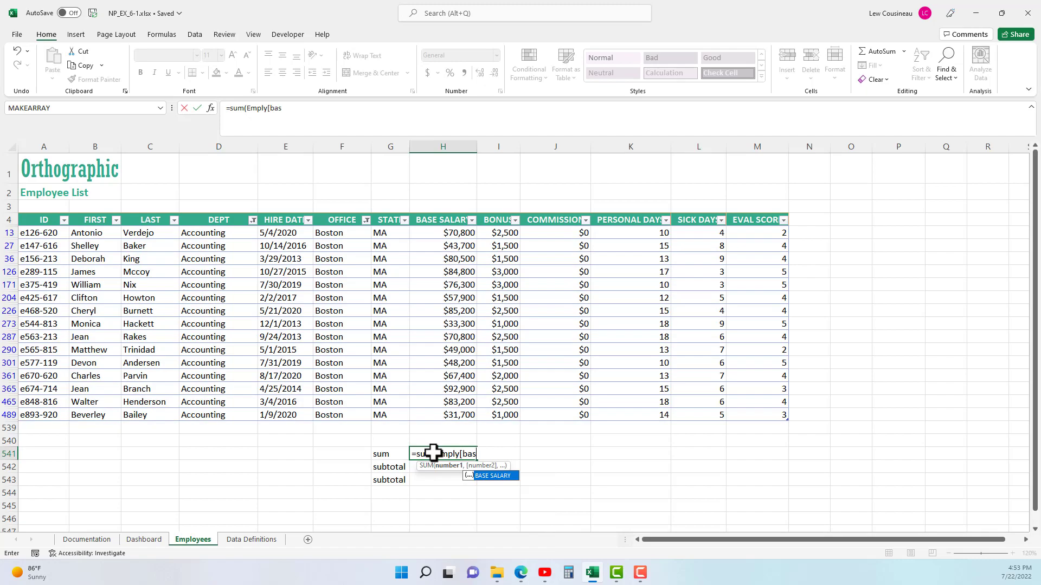
pyautogui.press('Tab')
pyautogui.write('])')
pyautogui.press('Return')
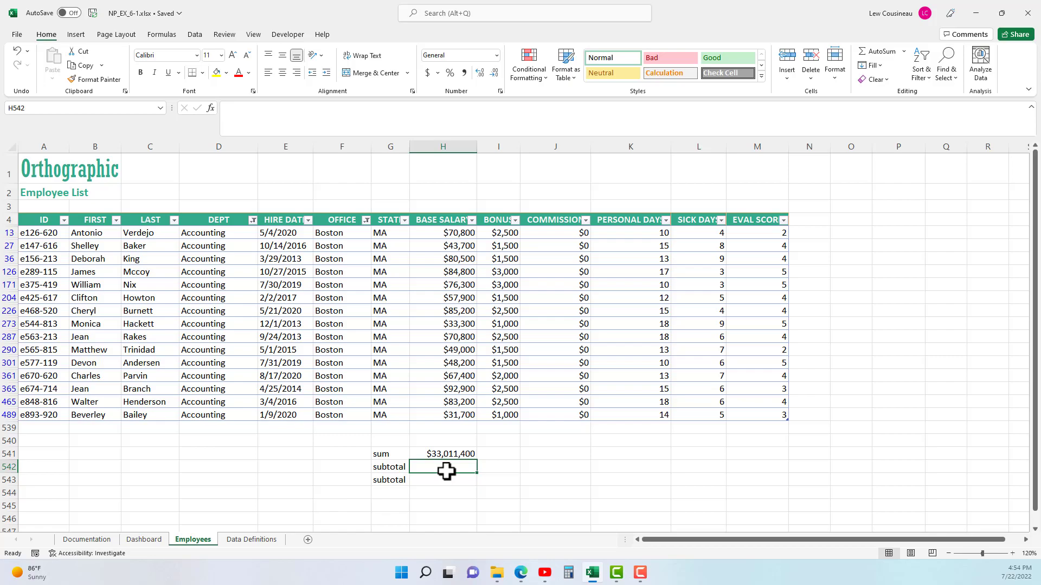
# Enter the formula =SUBTOTAL(9,Emply[BASE SALARY]) in H542 beside the first subtotal label
pyautogui.write('=subtotal(')
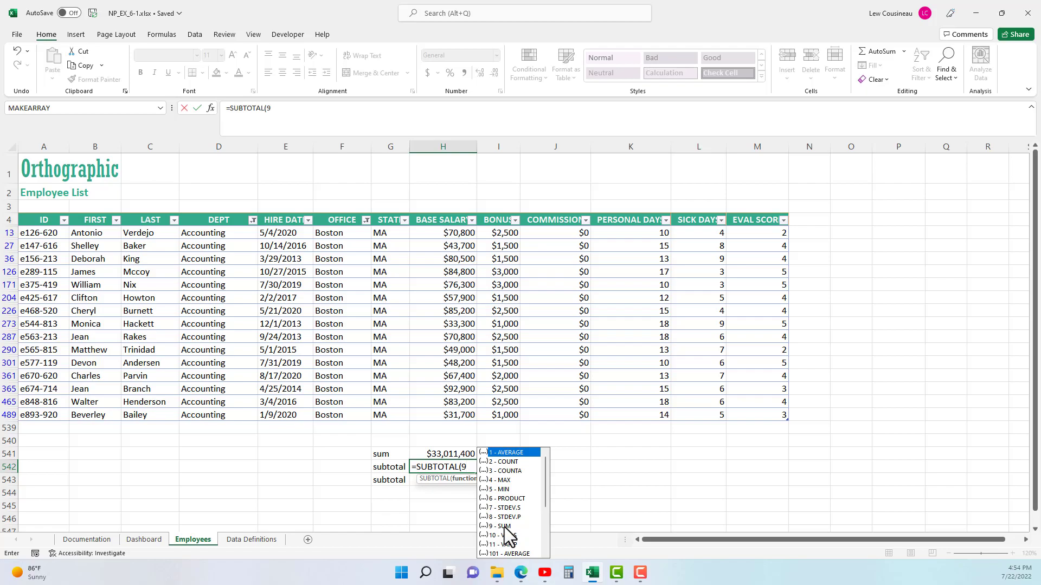
pyautogui.write(',emply')
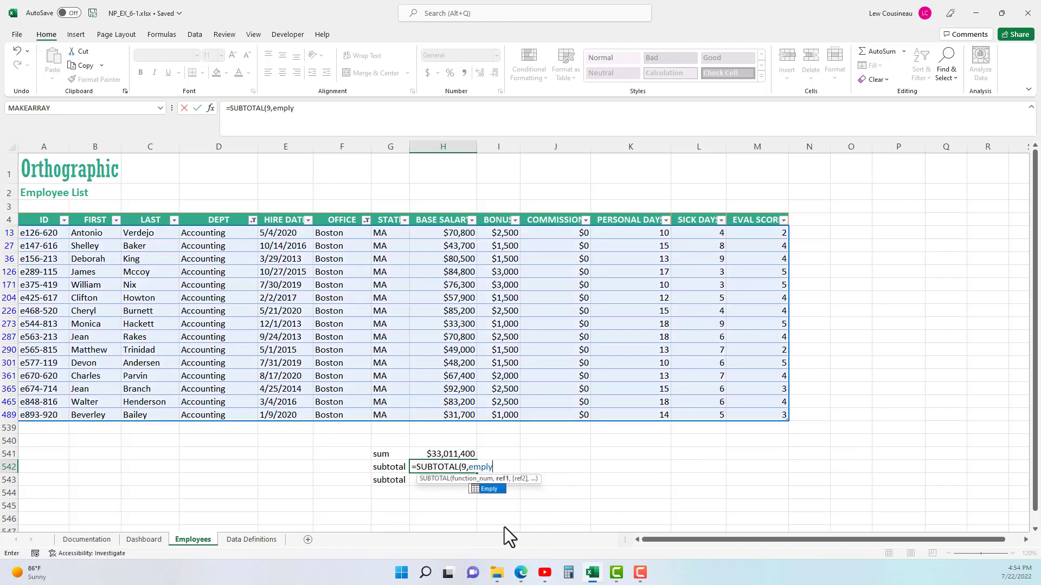
pyautogui.write('[')
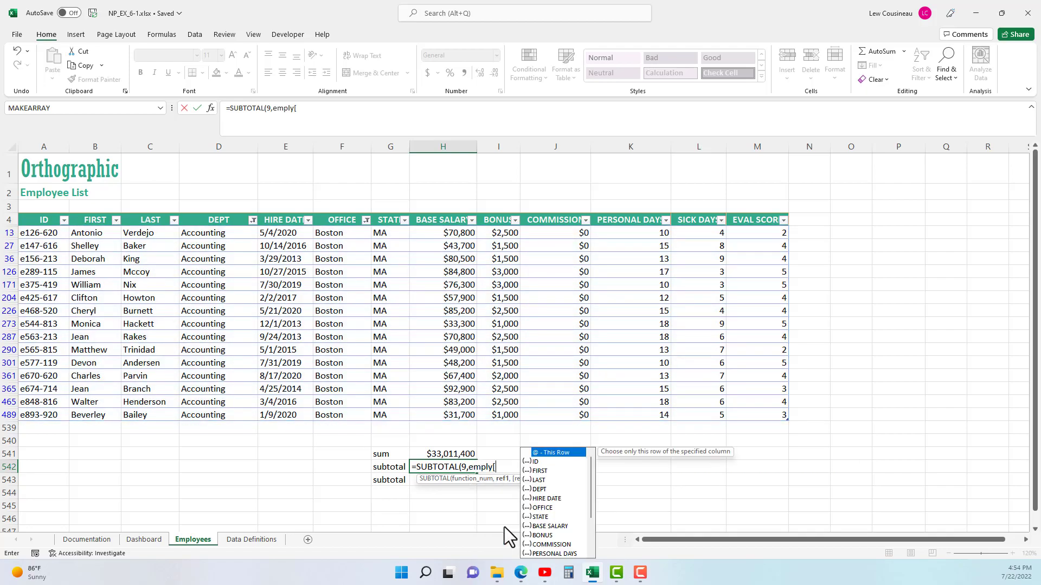
pyautogui.write('bas')
pyautogui.press('Tab')
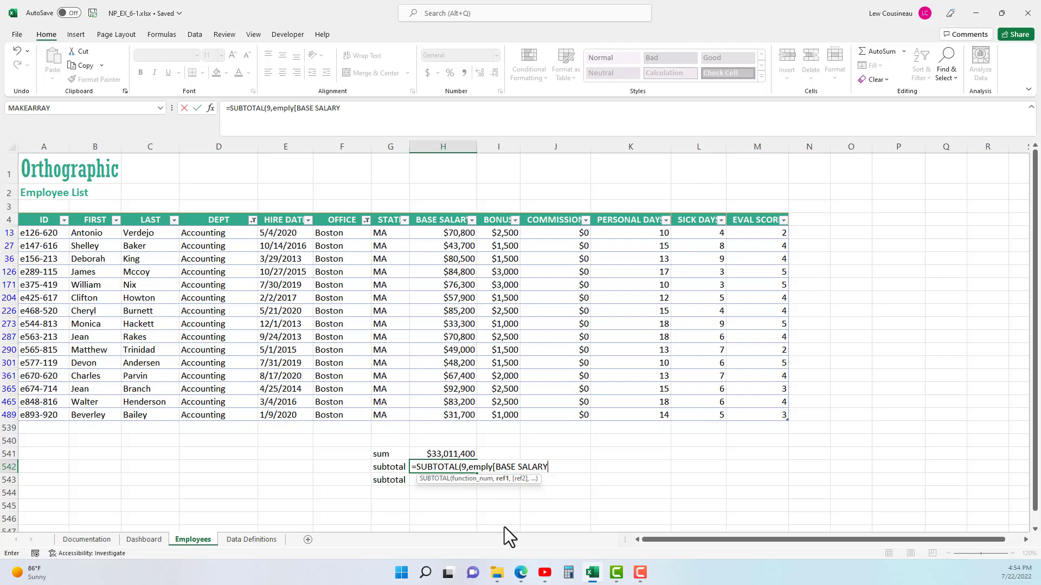
pyautogui.write('])')
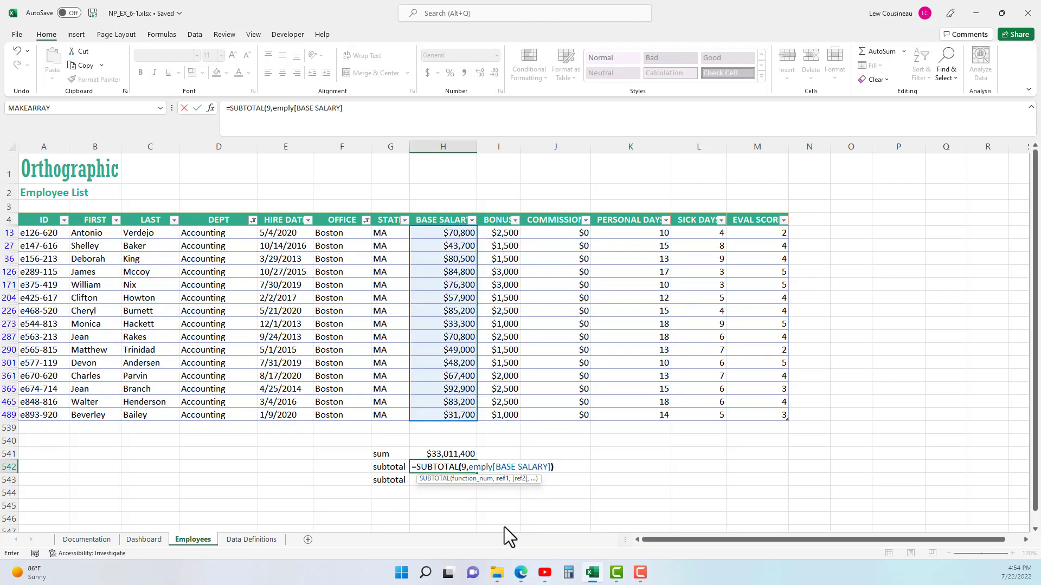
pyautogui.press('Return')
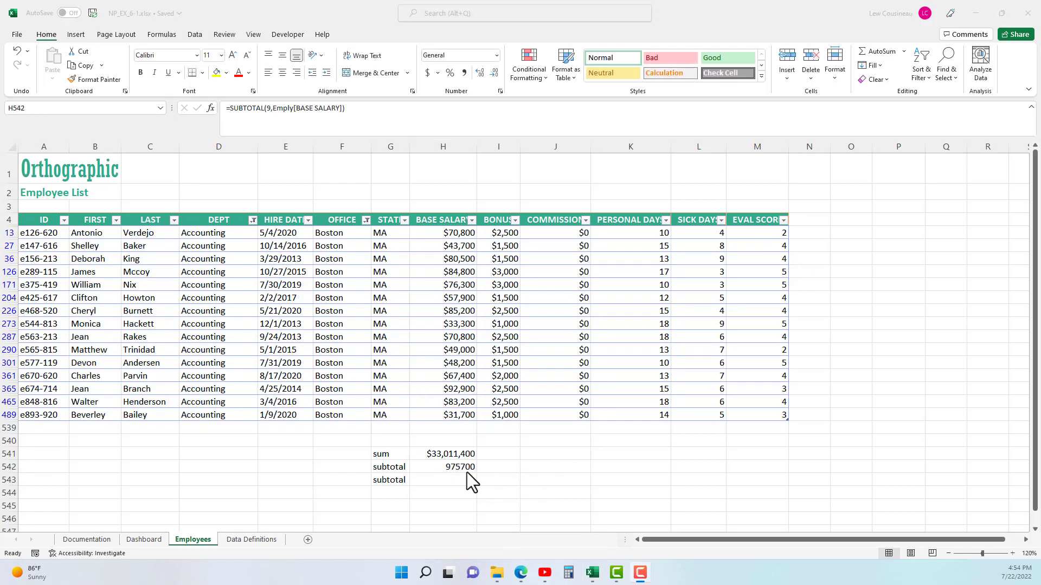
# Copy the currency formatting of H541 onto cells H542:H543
pyautogui.click(463, 454)
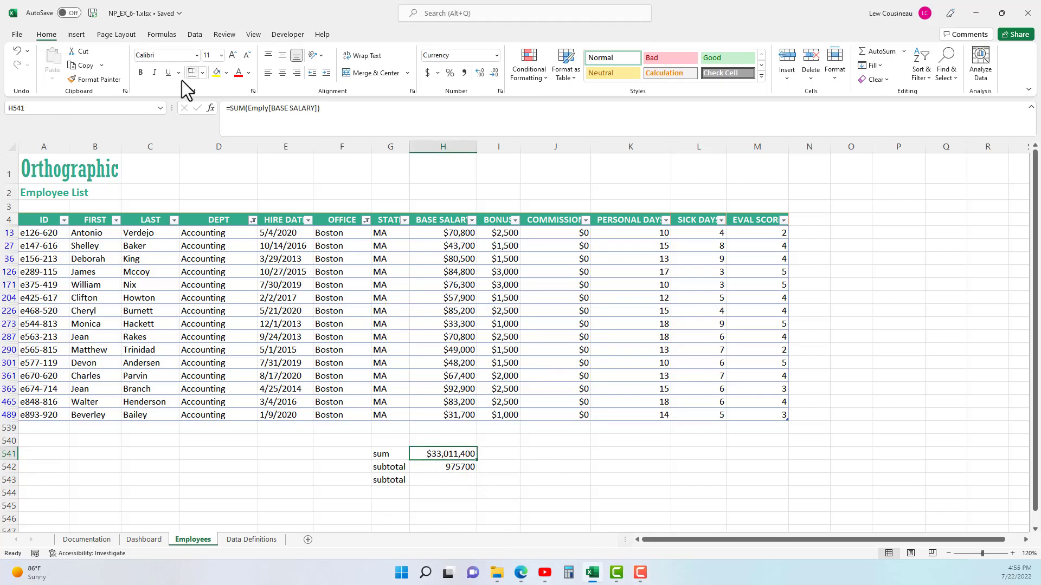
pyautogui.click(93, 79)
pyautogui.moveTo(449, 467); pyautogui.dragTo(449, 481)
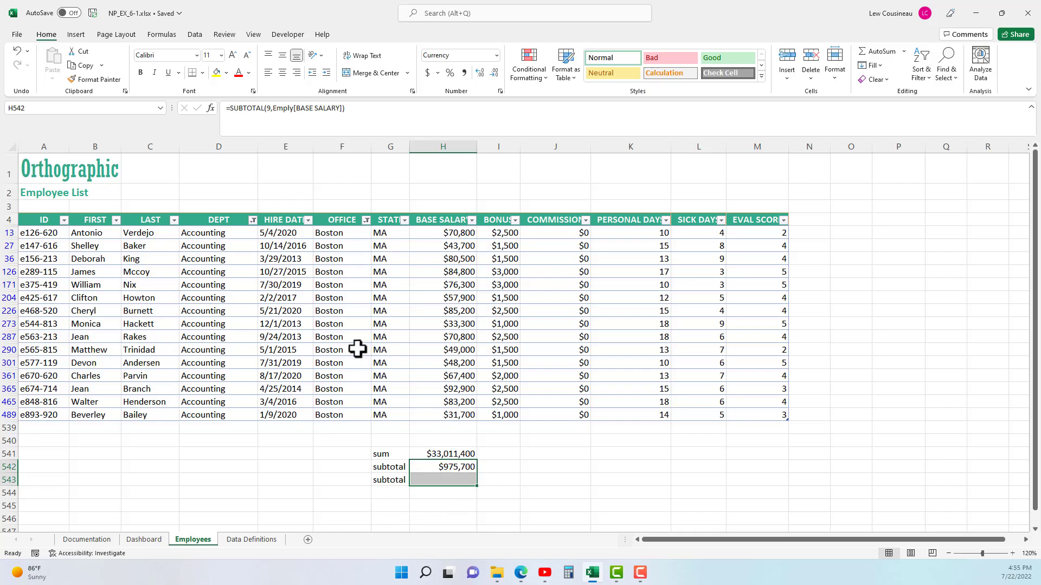
# Enter the formula =SUBTOTAL(109,Emply[BASE SALARY]) in H543, and select both subtotal results for comparison
pyautogui.click(433, 483)
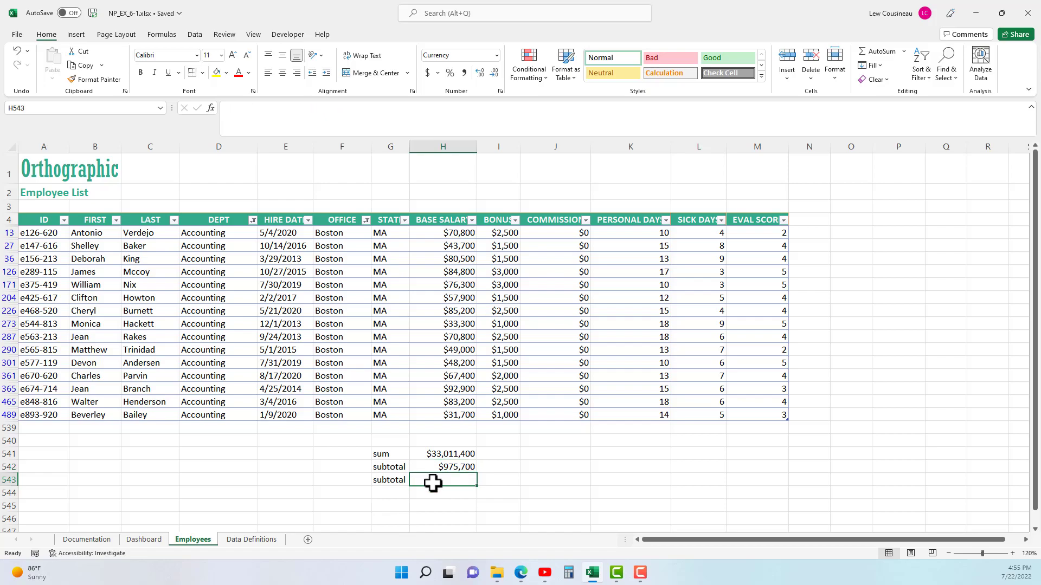
pyautogui.write('=sub')
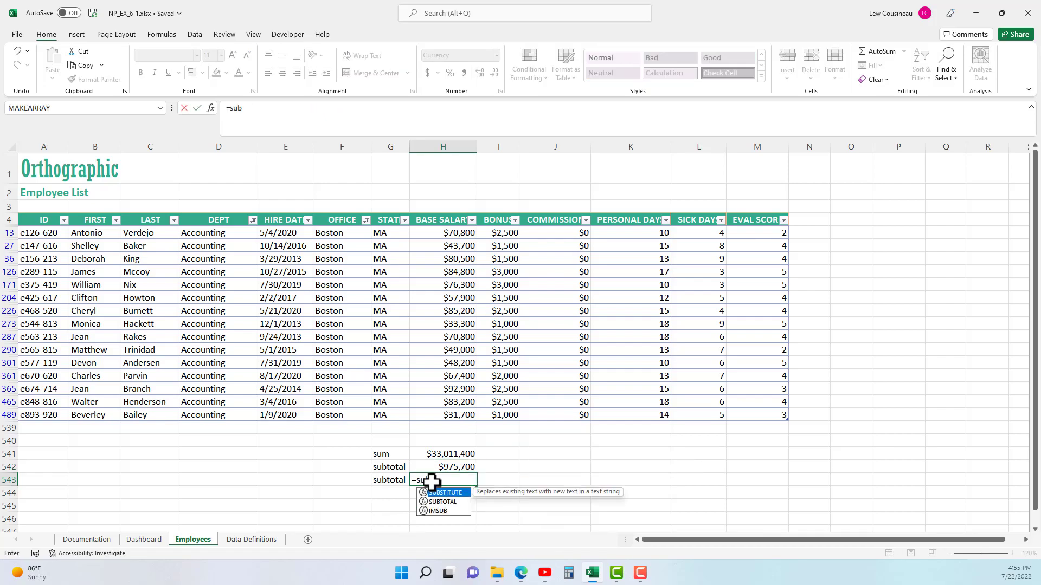
pyautogui.write('total(')
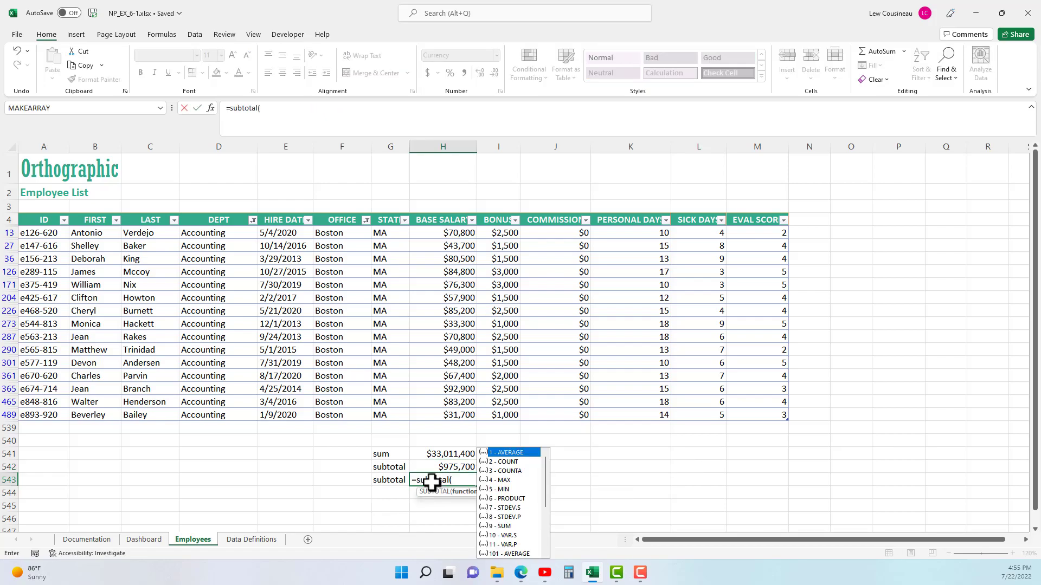
pyautogui.moveTo(544, 499); pyautogui.dragTo(547, 542)
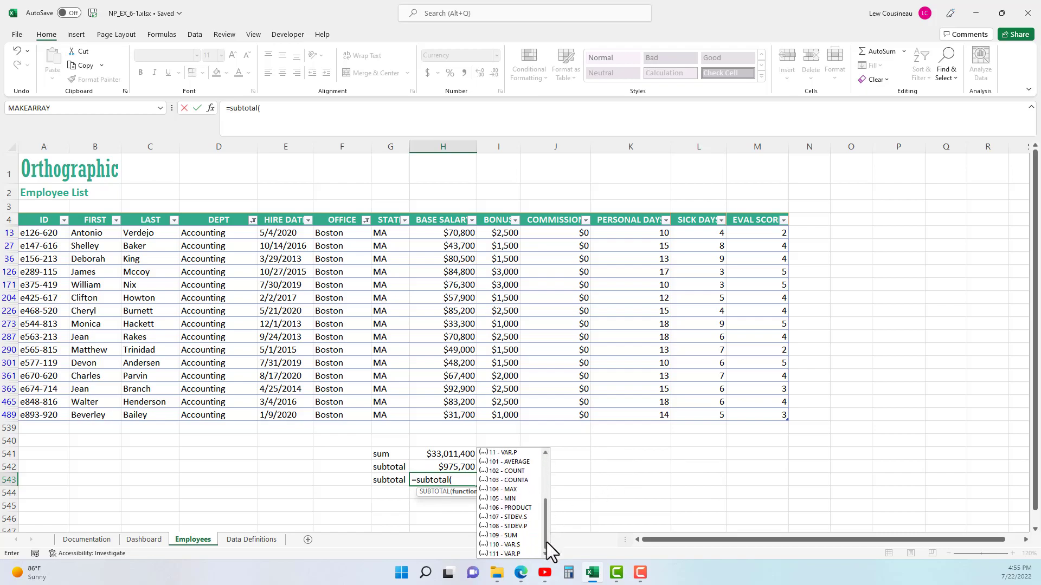
pyautogui.doubleClick(516, 536)
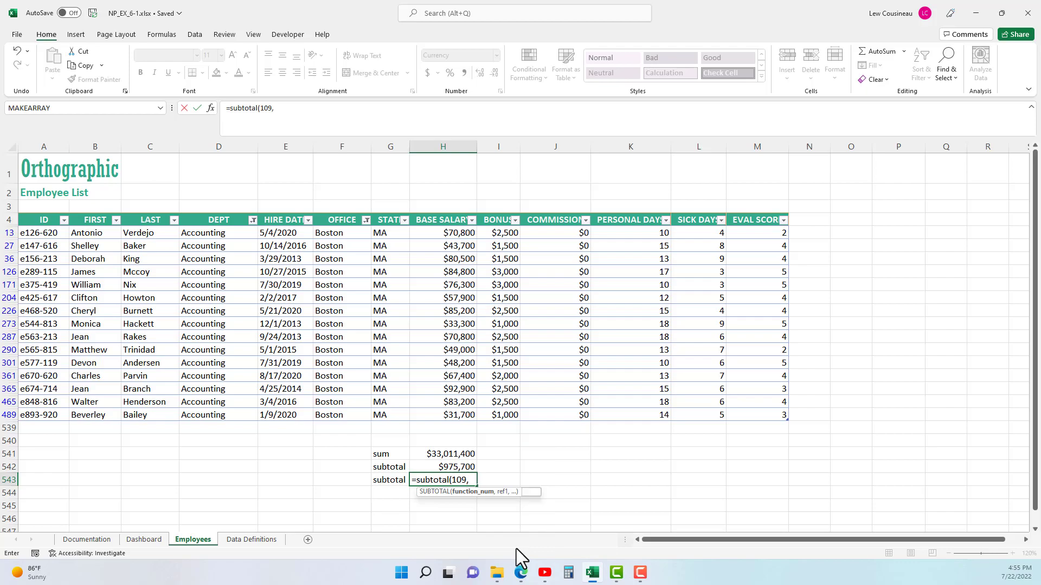
pyautogui.write(',Emply')
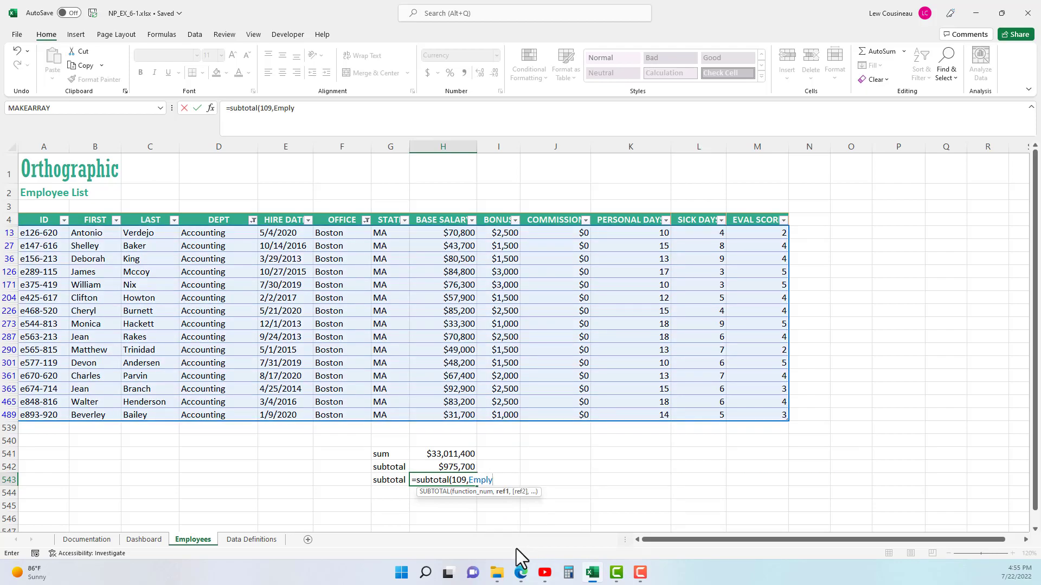
pyautogui.write('[ba')
pyautogui.write('se')
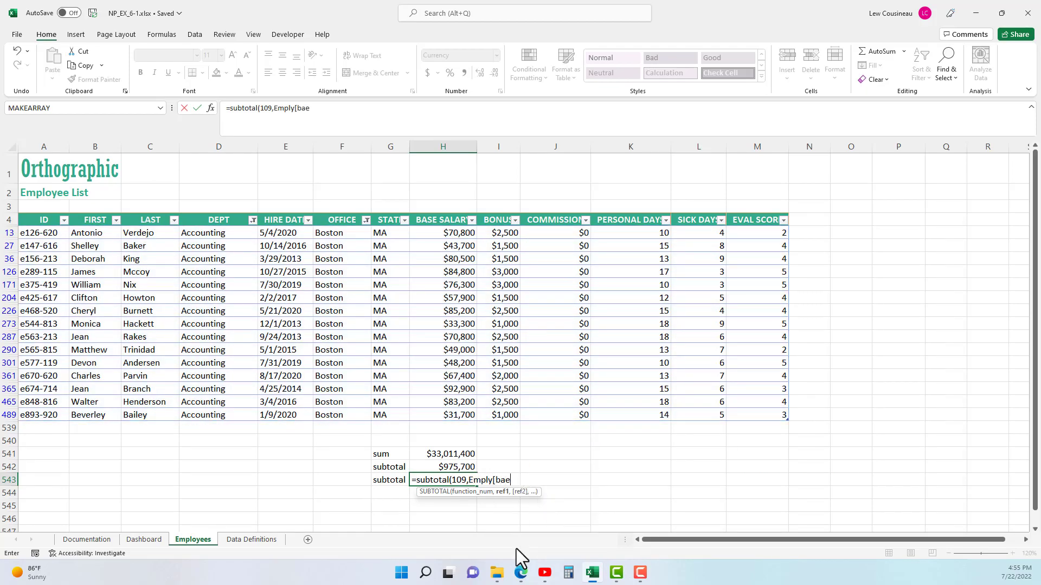
pyautogui.press('Tab')
pyautogui.write(']')
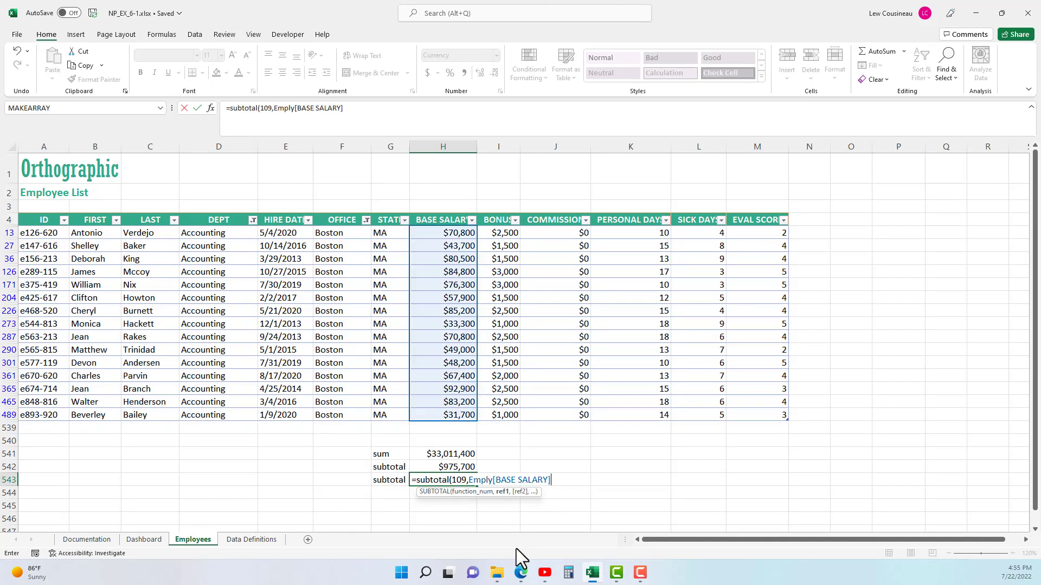
pyautogui.write(')')
pyautogui.press('Return')
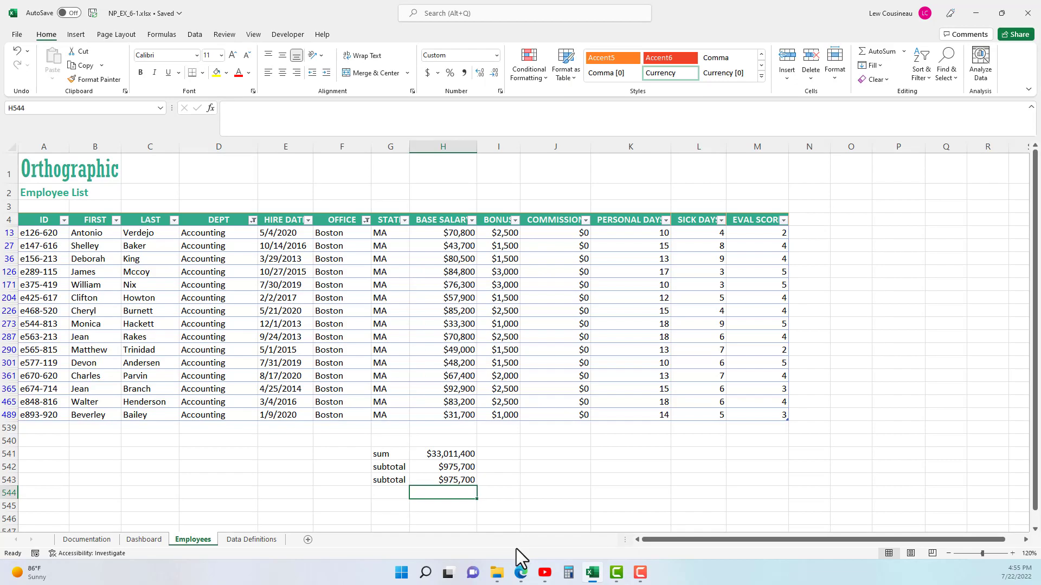
pyautogui.click(452, 480)
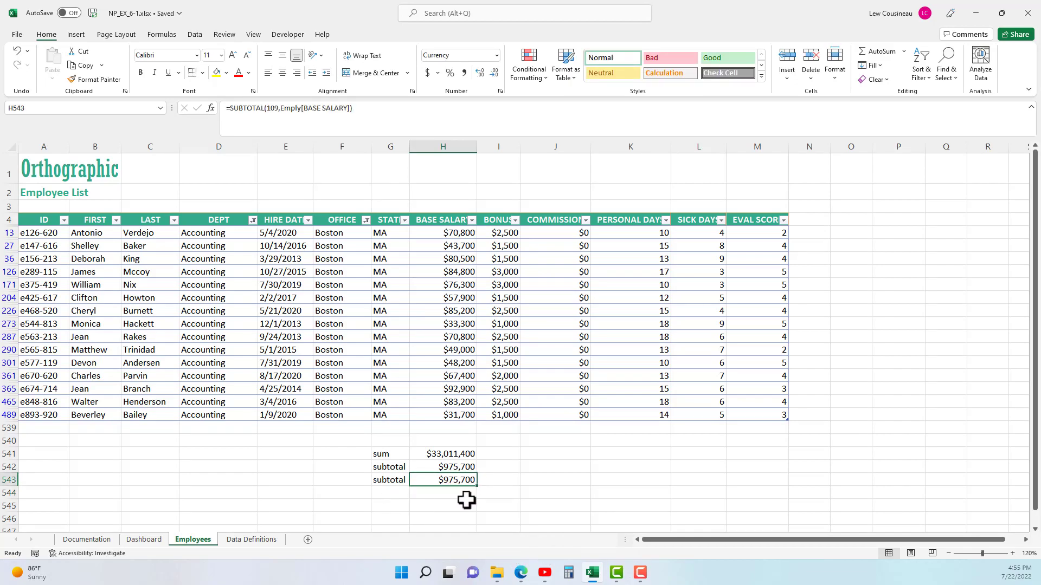
pyautogui.moveTo(458, 467); pyautogui.dragTo(460, 478)
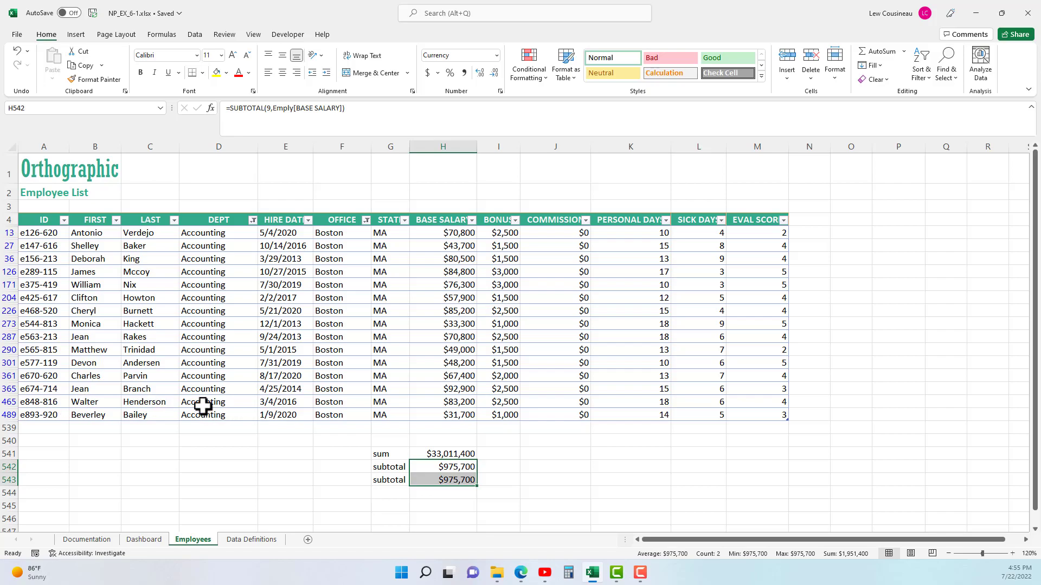
# Hide row 465 of the filtered employee table and select both subtotal results for comparison
pyautogui.click(9, 402)
pyautogui.rightClick(11, 403)
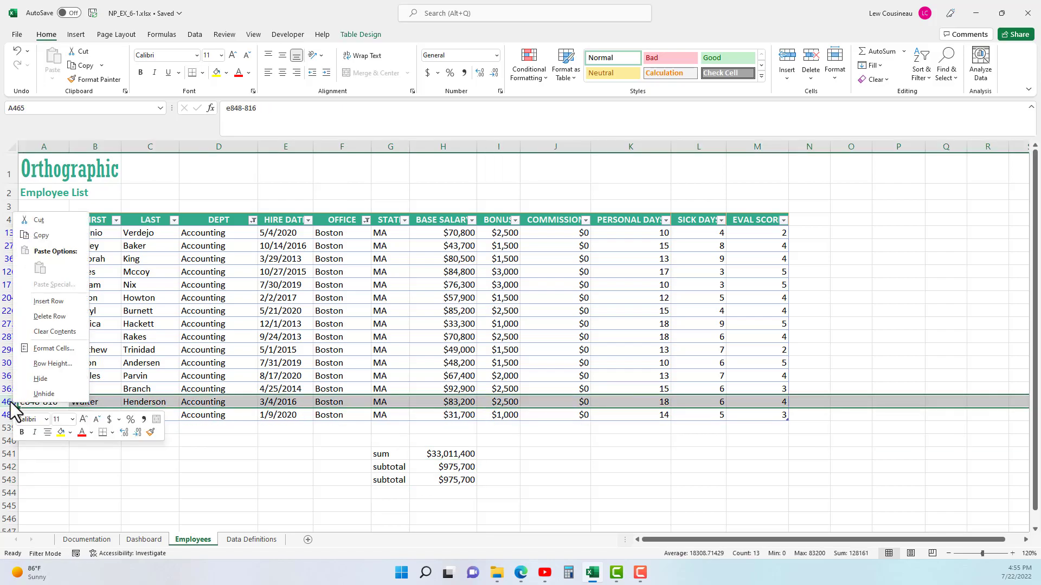
pyautogui.click(29, 379)
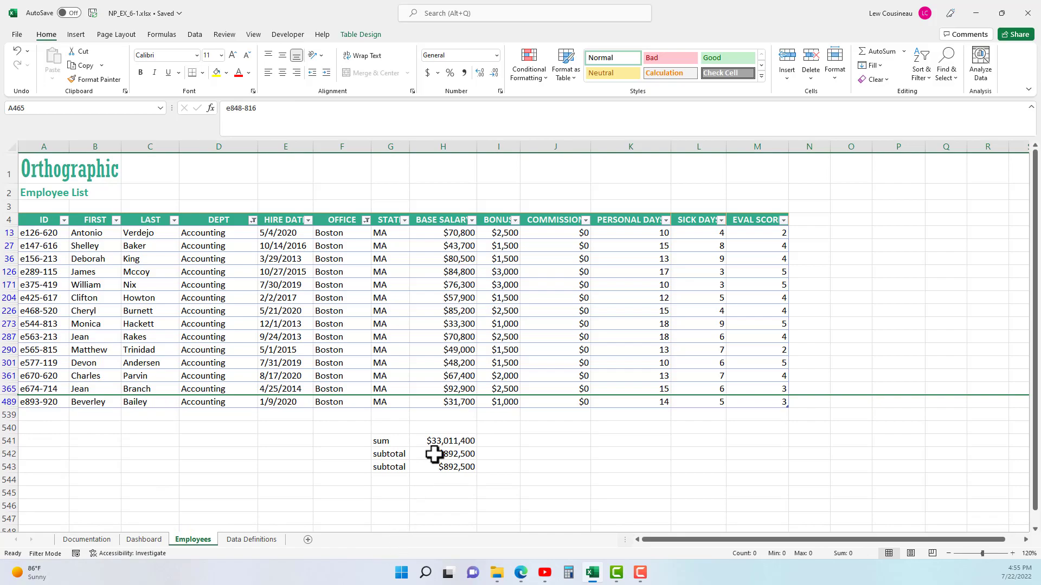
pyautogui.moveTo(462, 457); pyautogui.dragTo(462, 469)
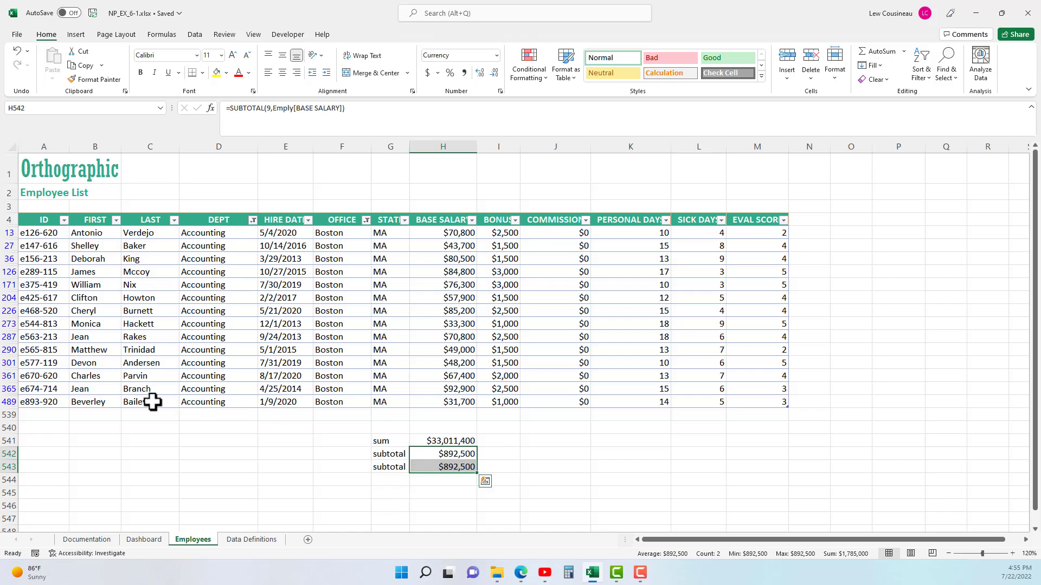
# Undo hiding row 465 and reselect the subtotal results in H542:H543
pyautogui.hotkey('ctrl', 'z')
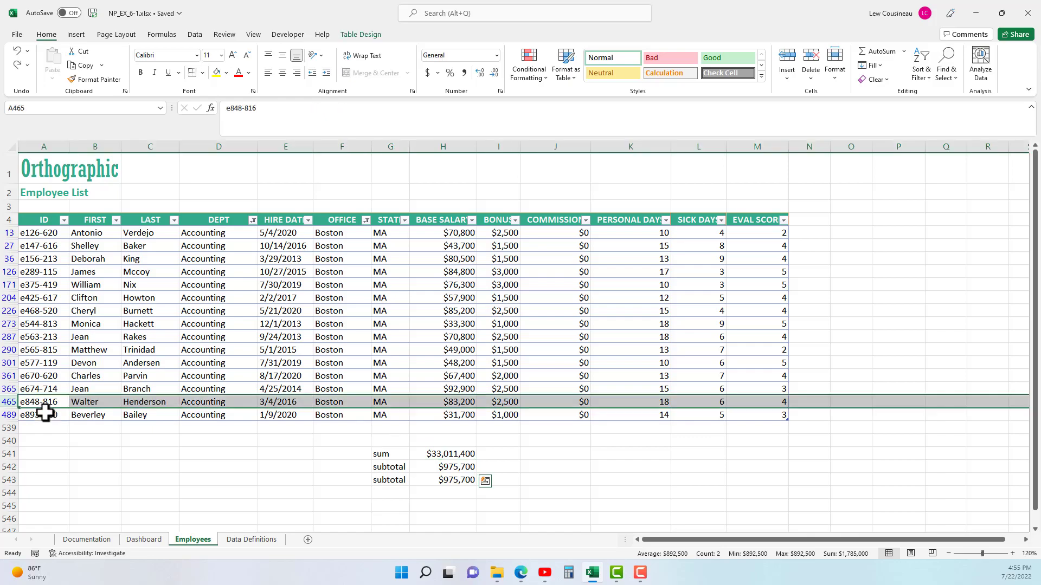
pyautogui.moveTo(463, 470); pyautogui.dragTo(462, 481)
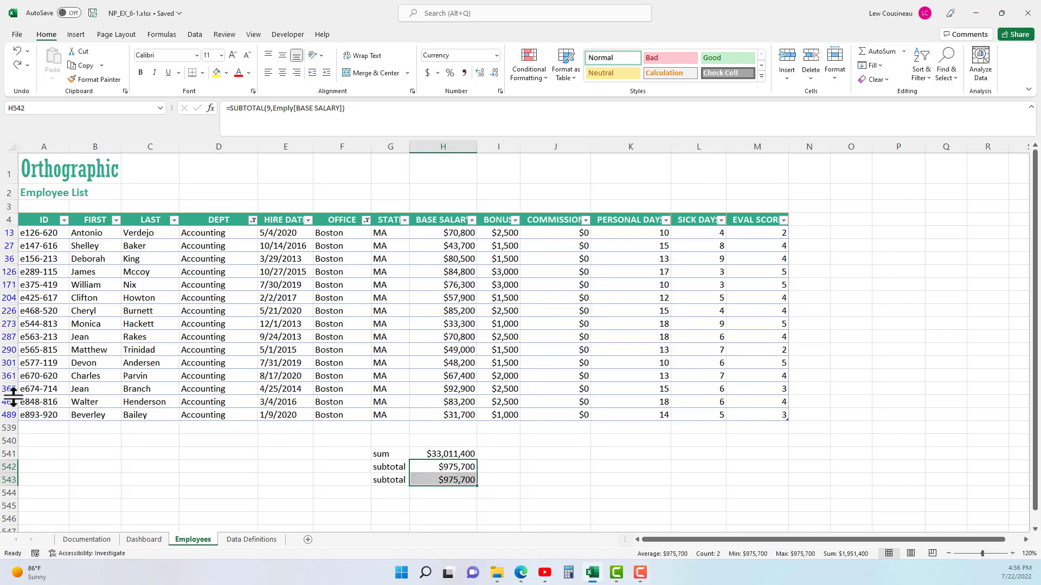
# Clear the DEPT column filter and check the sum and subtotals below the table
pyautogui.click(153, 350)
pyautogui.click(253, 220)
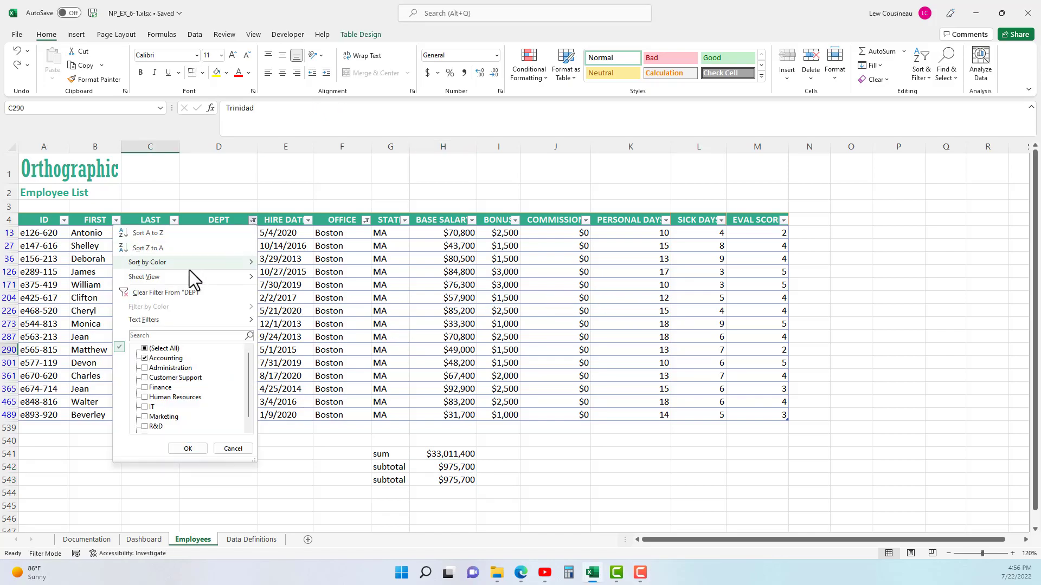
pyautogui.click(165, 293)
pyautogui.scroll(-10, 358, 344)
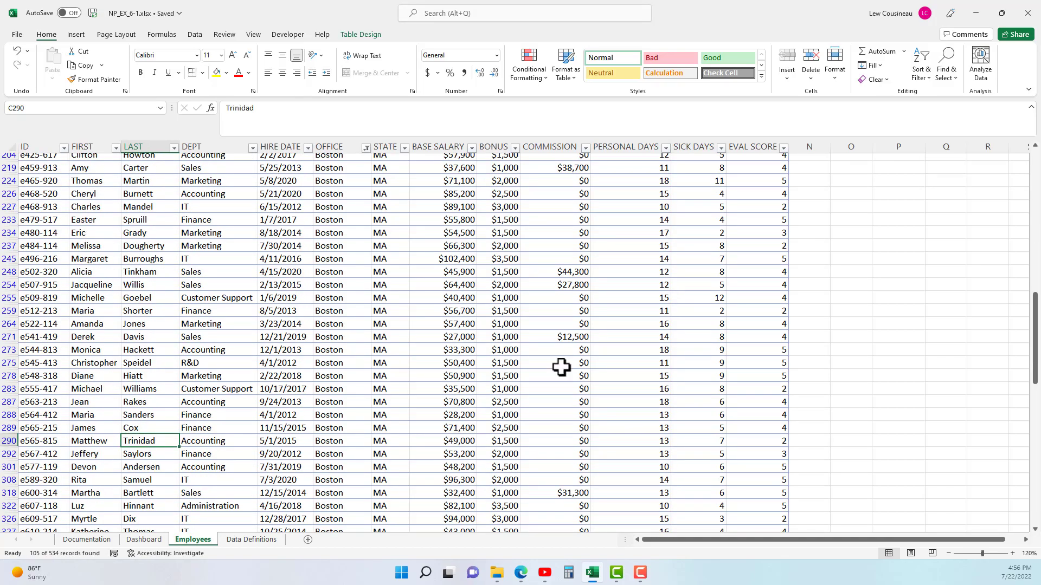
pyautogui.moveTo(1034, 336); pyautogui.dragTo(1026, 469)
pyautogui.scroll(-3, 459, 455)
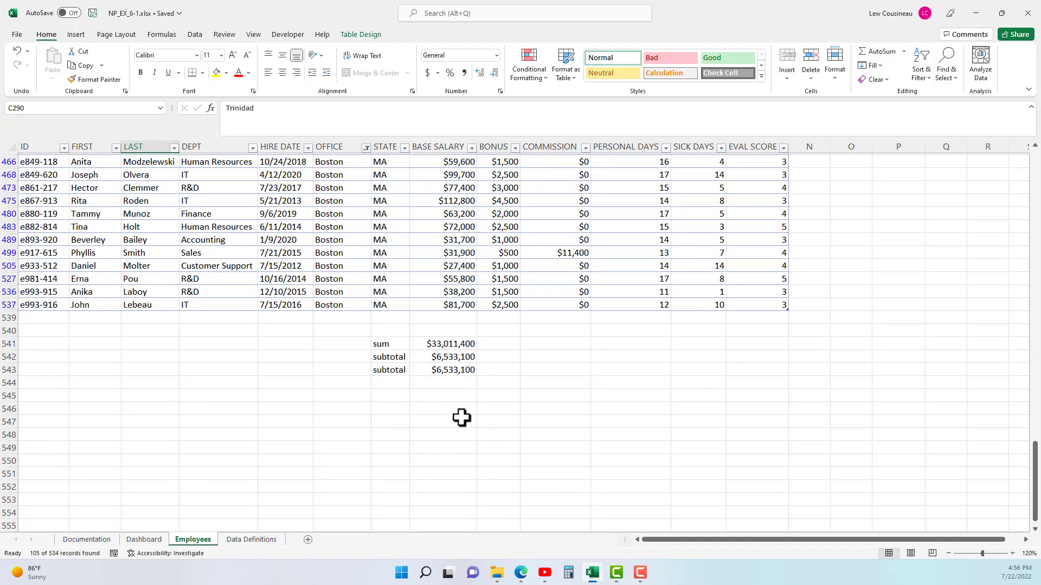
# Clear the OFFICE column filter and select both subtotal results in H542:H543 below the full table
pyautogui.click(190, 230)
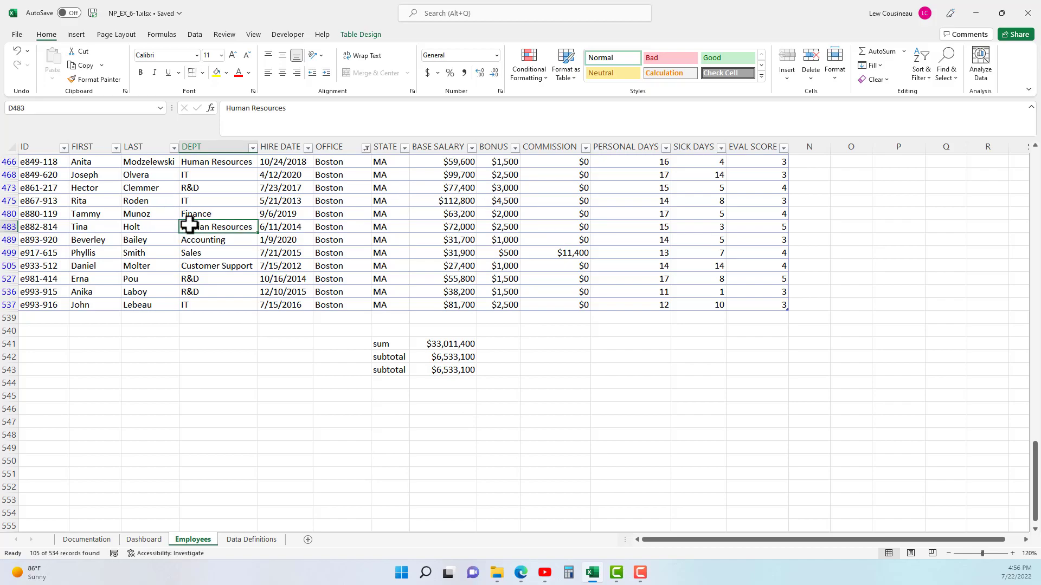
pyautogui.scroll(5, 161, 270)
pyautogui.scroll(10, 208, 298)
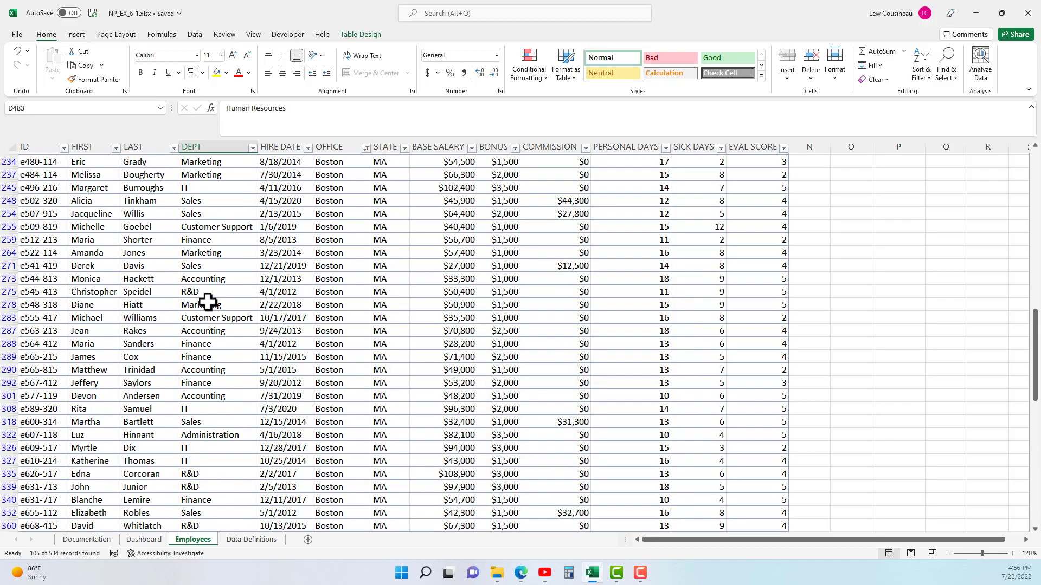
pyautogui.click(366, 147)
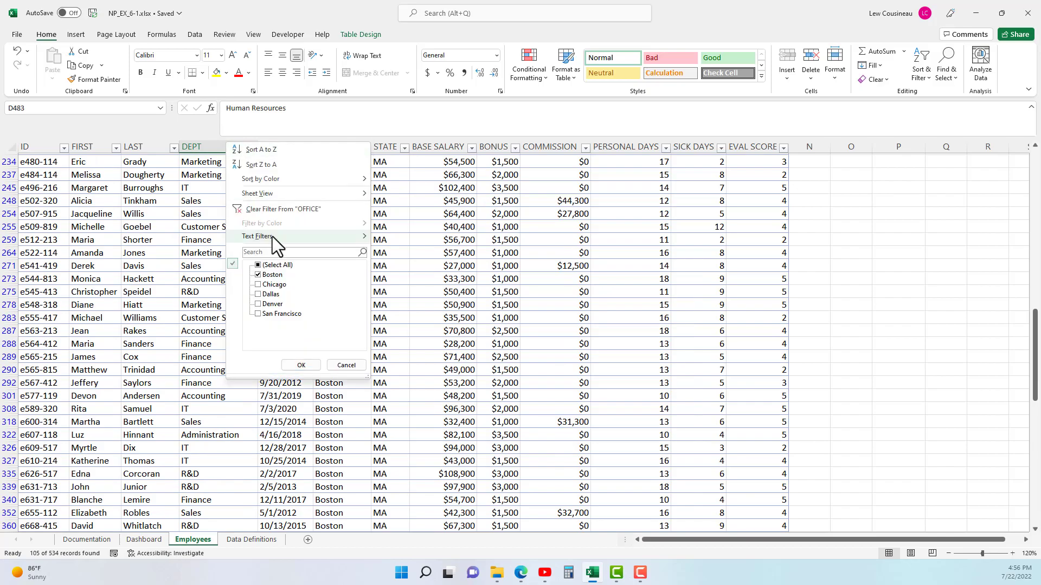
pyautogui.click(276, 212)
pyautogui.scroll(-10, 333, 334)
pyautogui.scroll(-15, 333, 334)
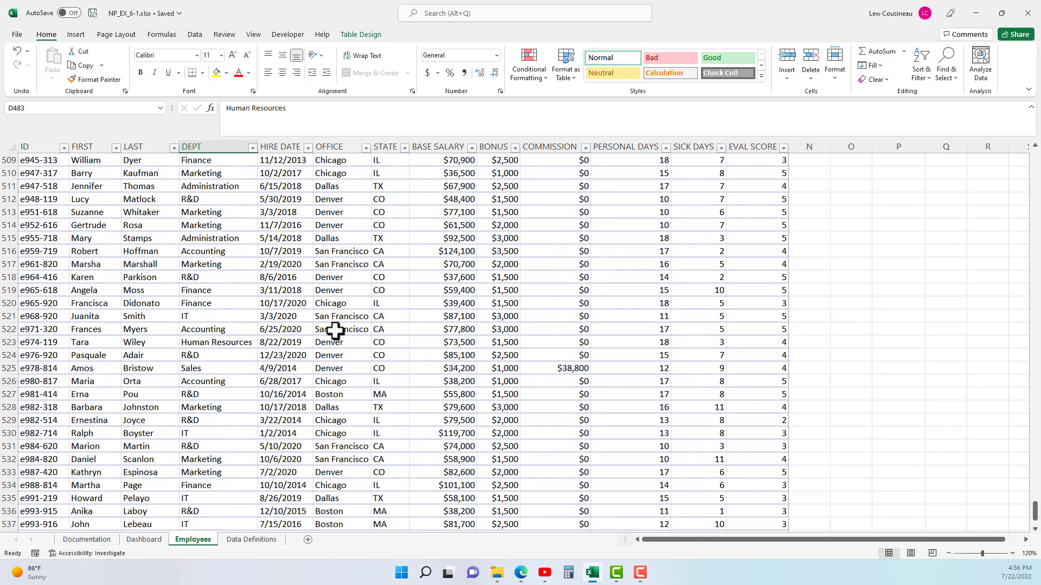
pyautogui.moveTo(382, 265); pyautogui.dragTo(440, 293)
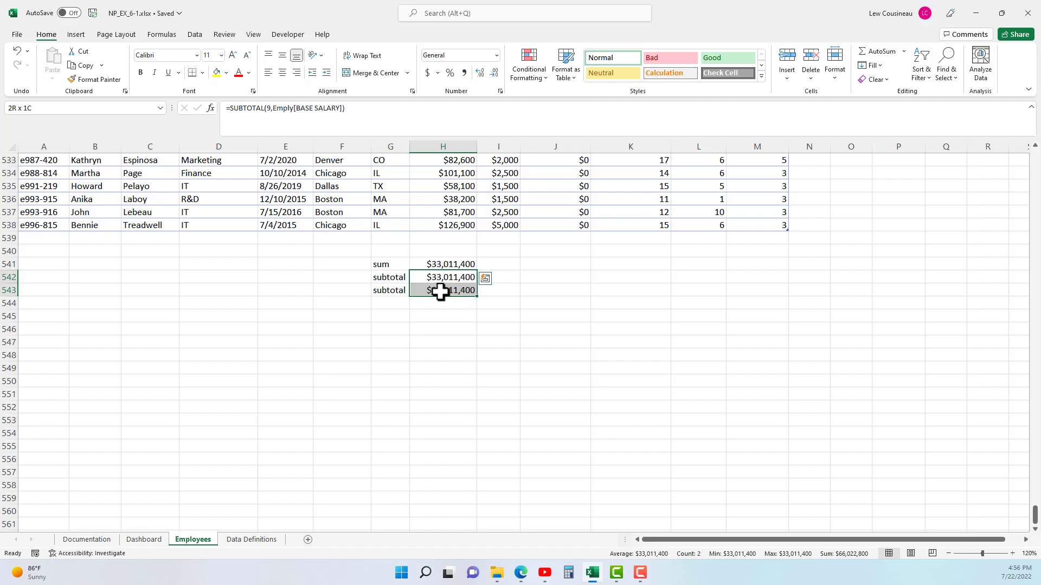
pyautogui.moveTo(441, 293); pyautogui.dragTo(440, 292)
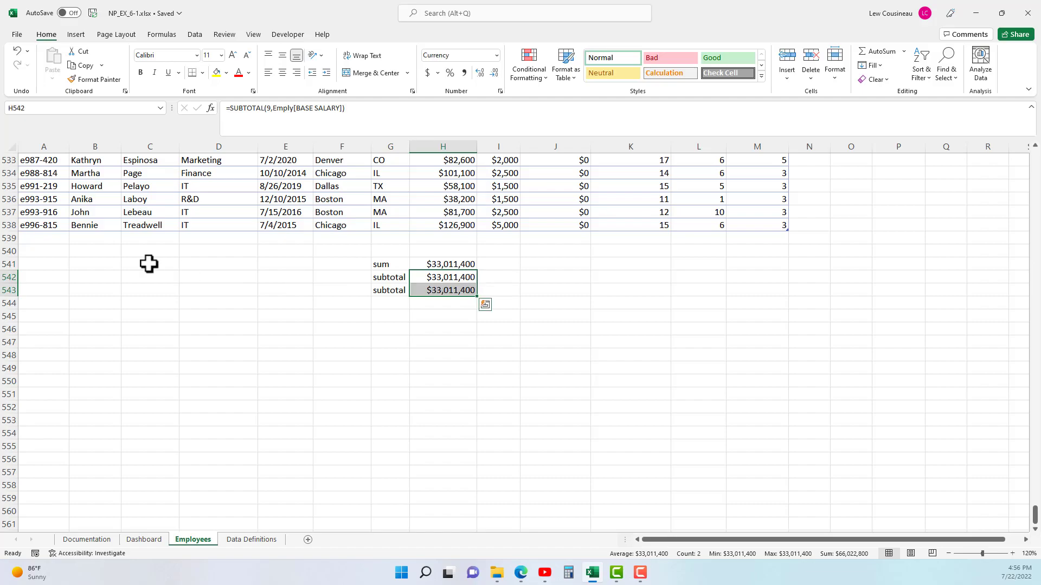
# Hide row 537 of the unfiltered employee table
pyautogui.click(4, 212)
pyautogui.rightClick(4, 212)
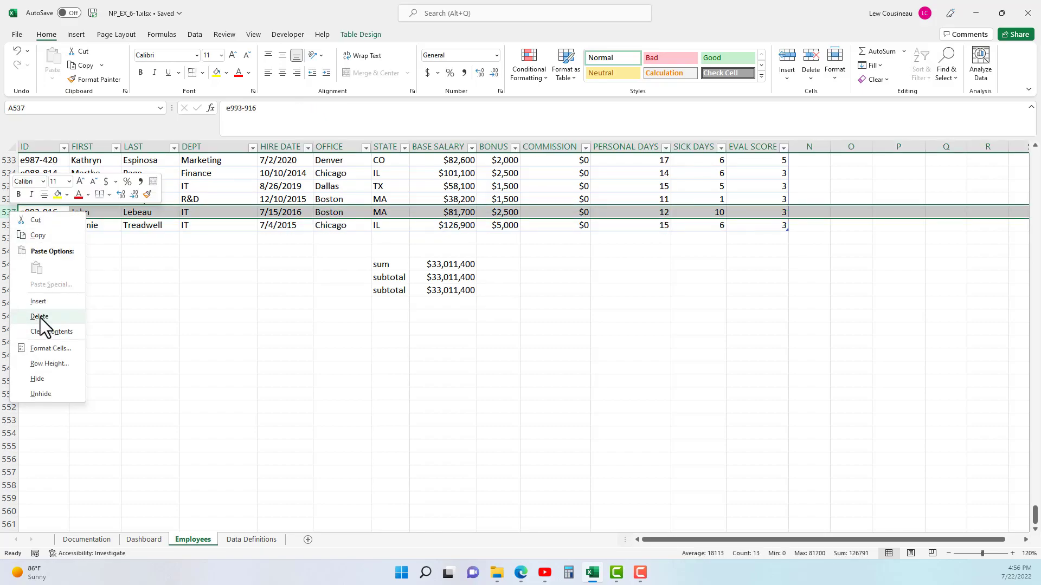
pyautogui.click(47, 379)
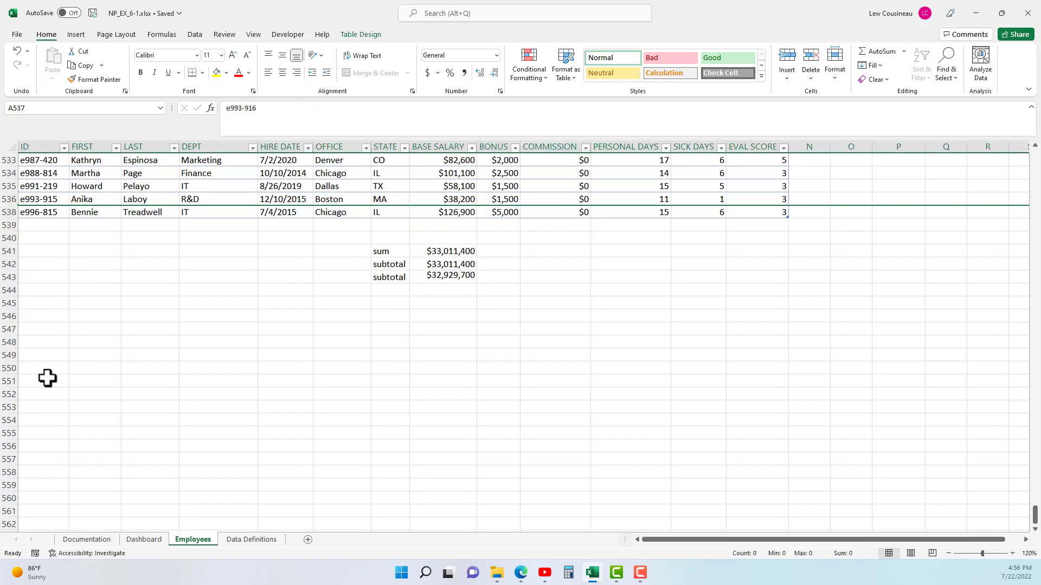
# Compare the SUBTOTAL formulas in H542 and H543 with the Include hidden and Ignore hidden columns on the Dashboard sheet
pyautogui.moveTo(385, 264); pyautogui.dragTo(438, 264)
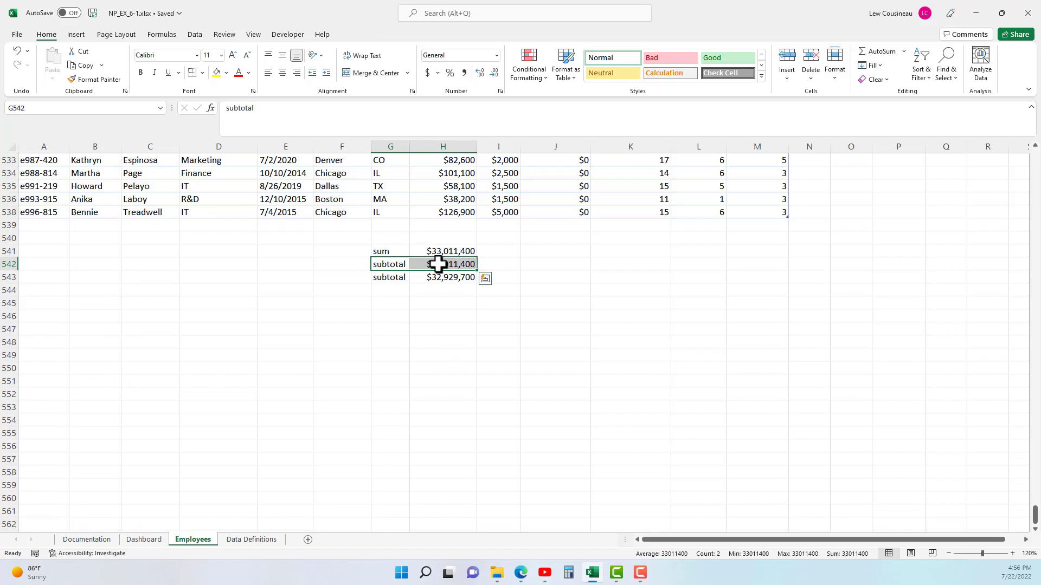
pyautogui.click(439, 264)
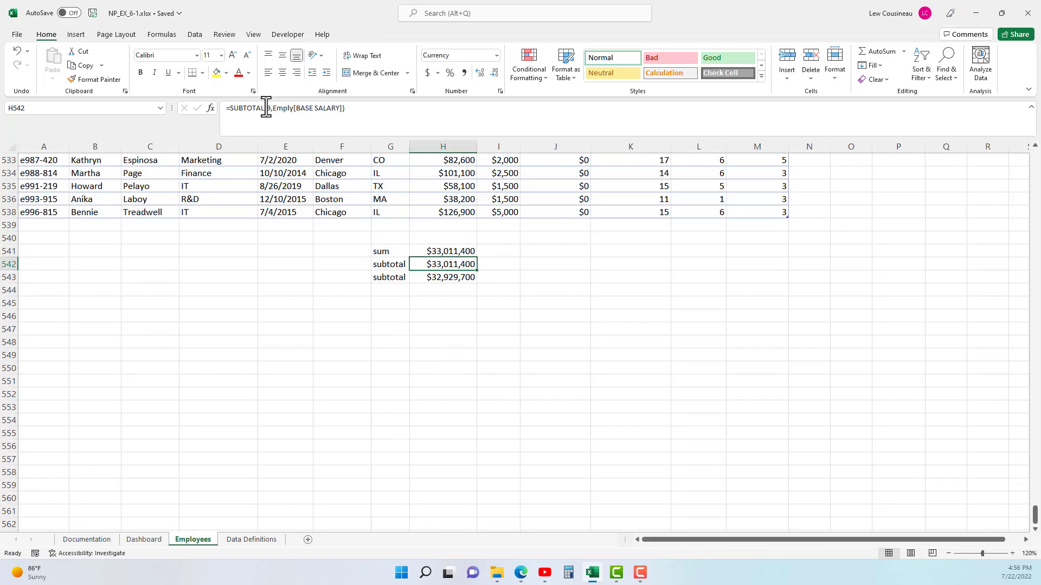
pyautogui.click(441, 277)
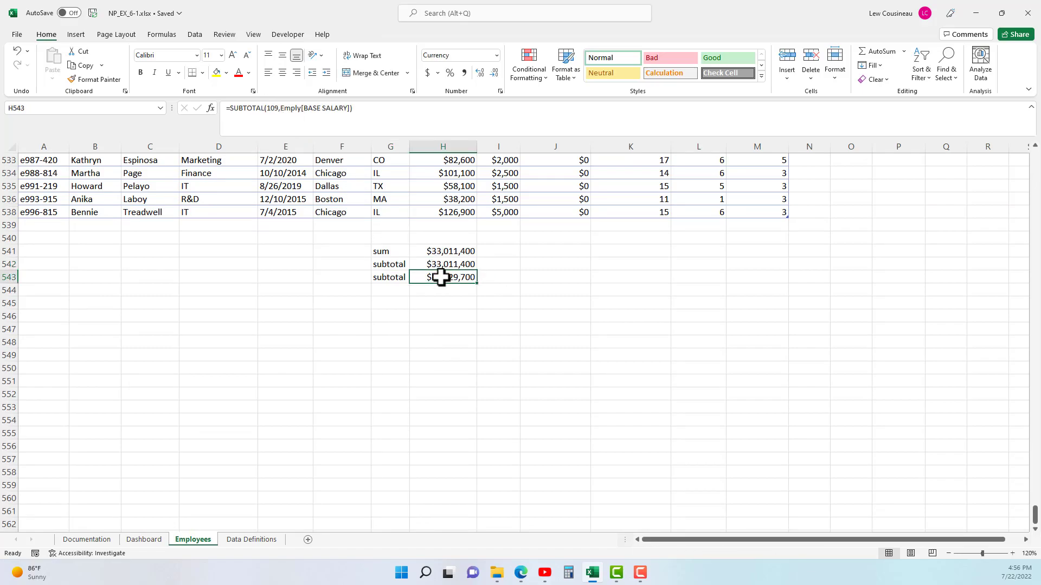
pyautogui.click(154, 543)
pyautogui.moveTo(607, 288); pyautogui.dragTo(670, 300)
# Filter the Employees sheet's LAST column to the first two last names listed, and select the first subtotal result
pyautogui.click(198, 540)
pyautogui.moveTo(1034, 520); pyautogui.dragTo(864, 74)
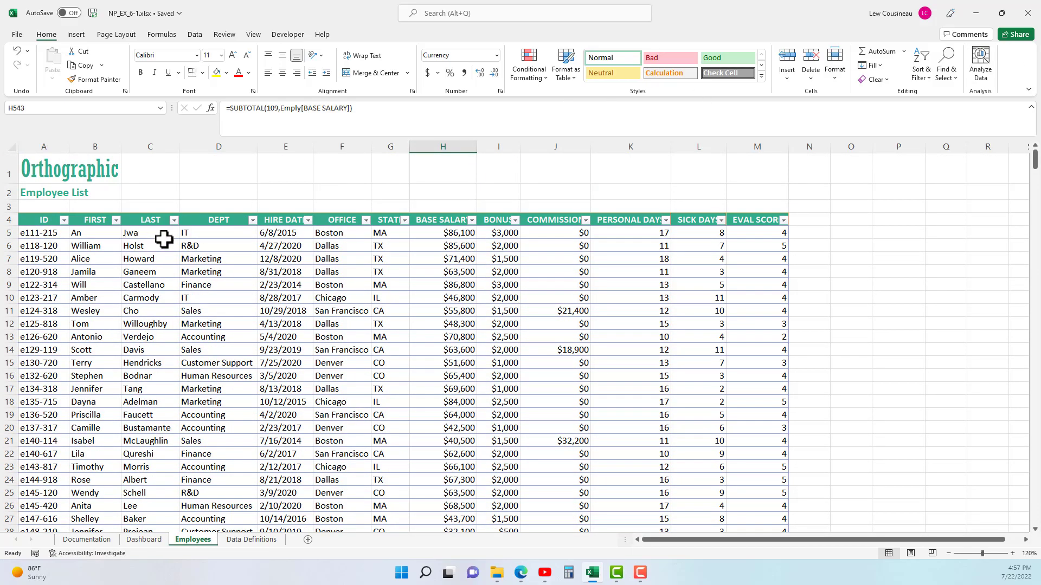
pyautogui.click(174, 219)
pyautogui.click(81, 348)
pyautogui.click(66, 358)
pyautogui.click(65, 368)
pyautogui.click(109, 449)
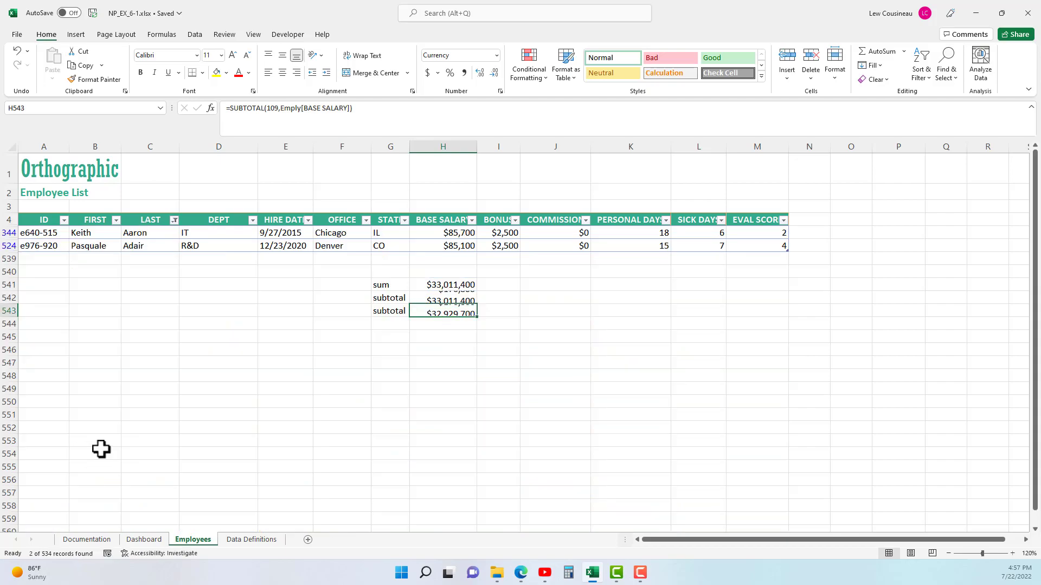
pyautogui.moveTo(450, 300)
pyautogui.mouseDown()
pyautogui.moveTo(449, 313)
pyautogui.moveTo(451, 300)
pyautogui.mouseUp()
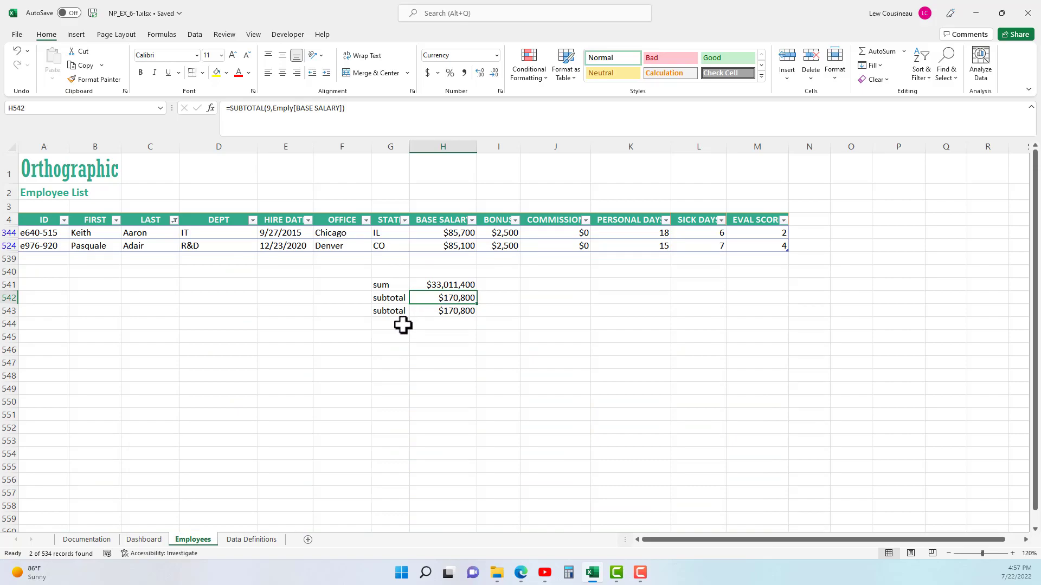
# Add the third listed last name to the LAST column filter and select the STATE cells of the remaining employees
pyautogui.click(174, 220)
pyautogui.click(76, 378)
pyautogui.click(107, 450)
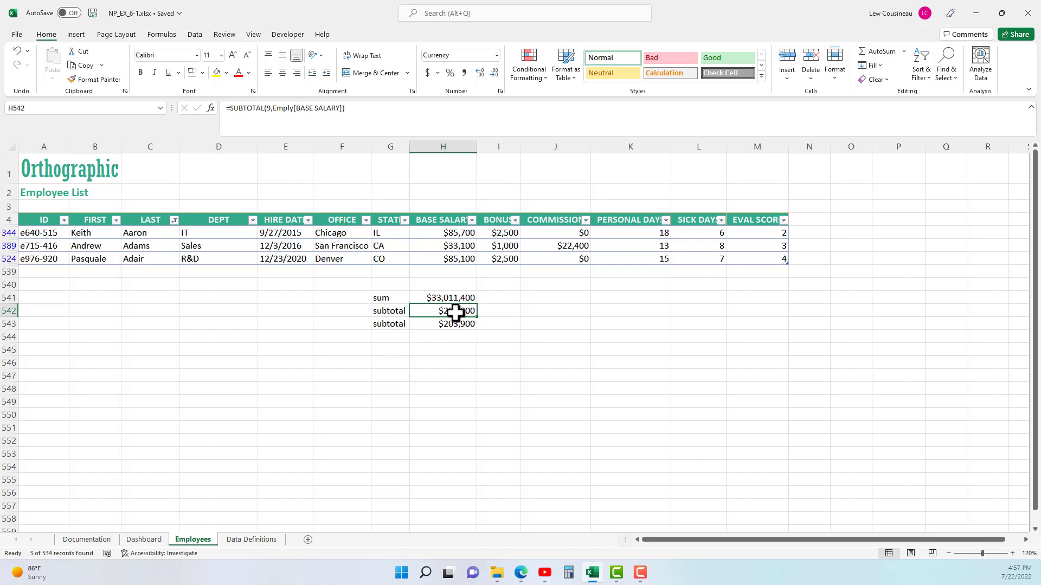
pyautogui.moveTo(396, 232); pyautogui.dragTo(395, 256)
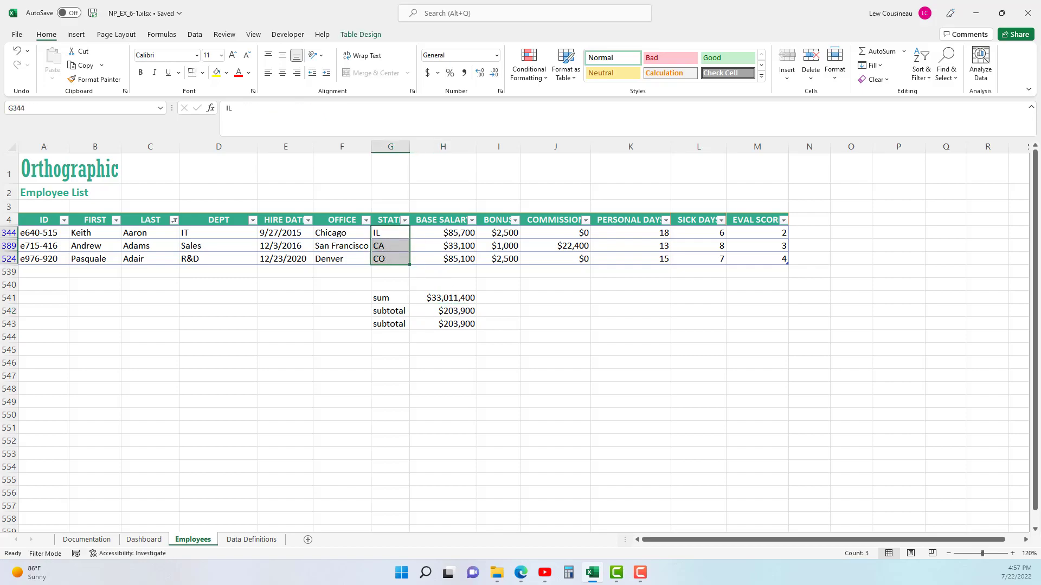
# Clear all filters from the employee table
pyautogui.click(262, 244)
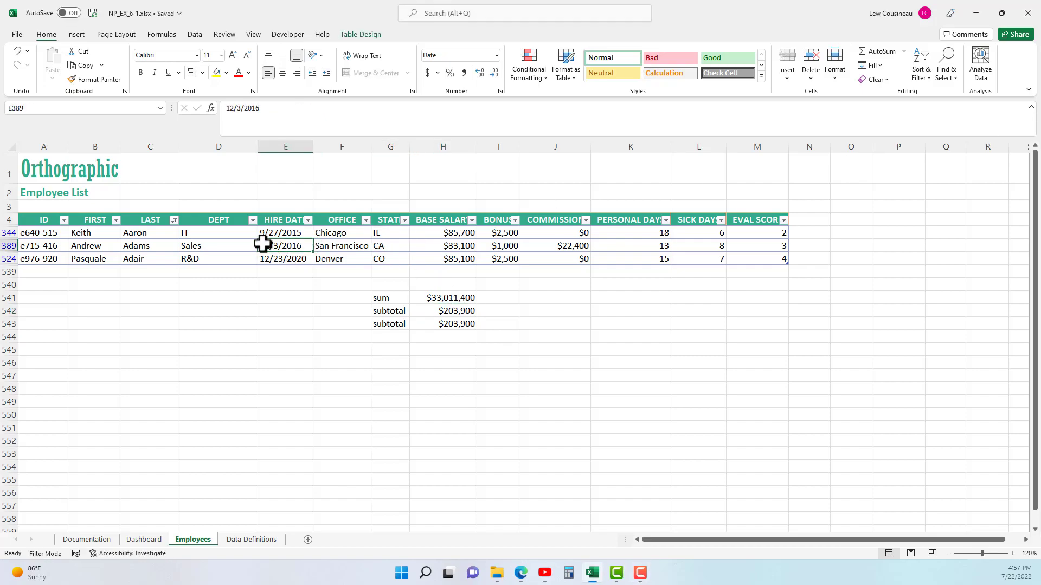
pyautogui.click(196, 35)
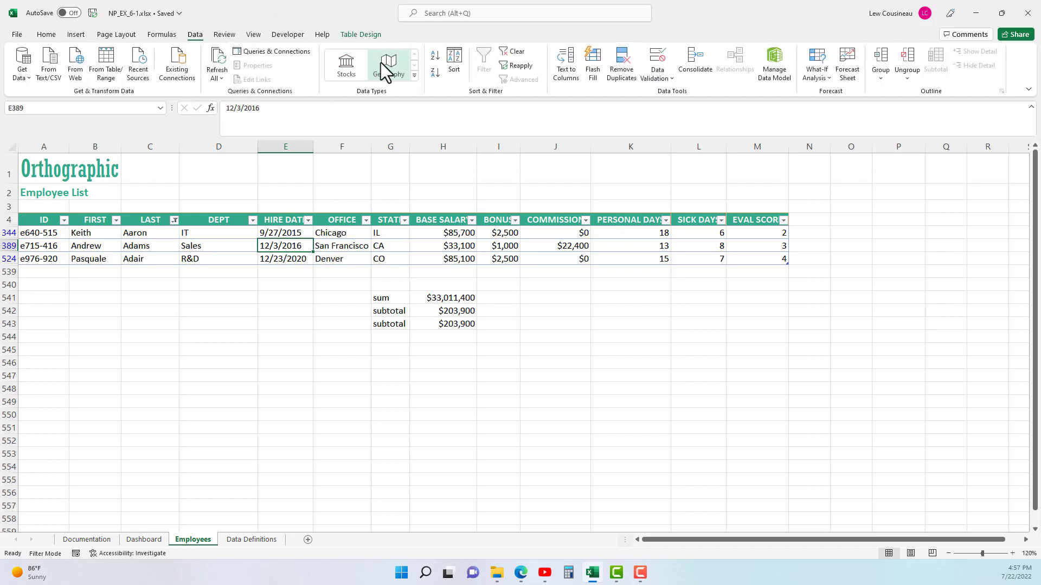
pyautogui.click(504, 55)
# On the Dashboard sheet, filter the slicers to Boston and Accounting, and select the Summary block E4:F8
pyautogui.click(154, 541)
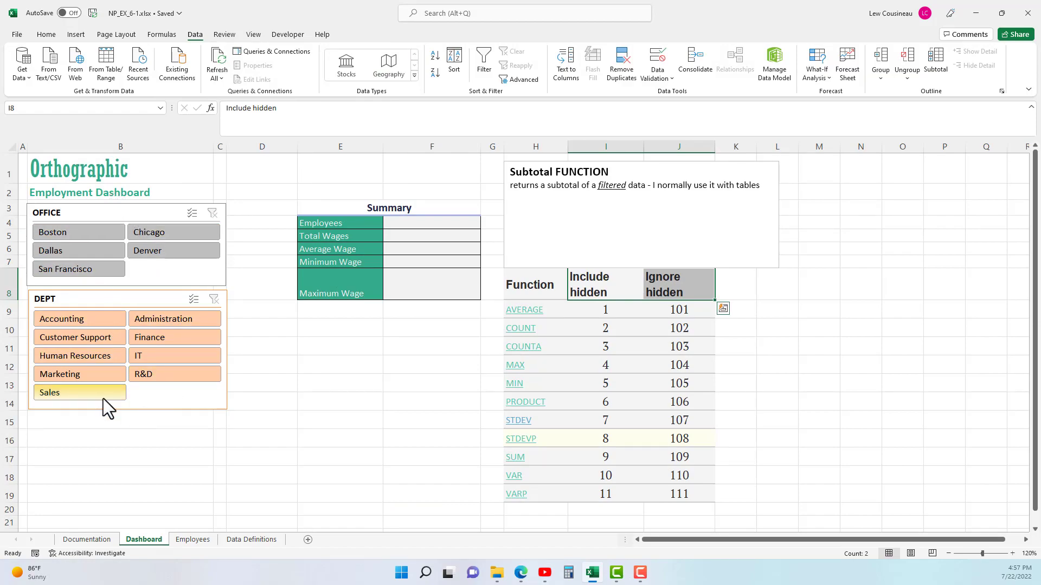
pyautogui.click(85, 236)
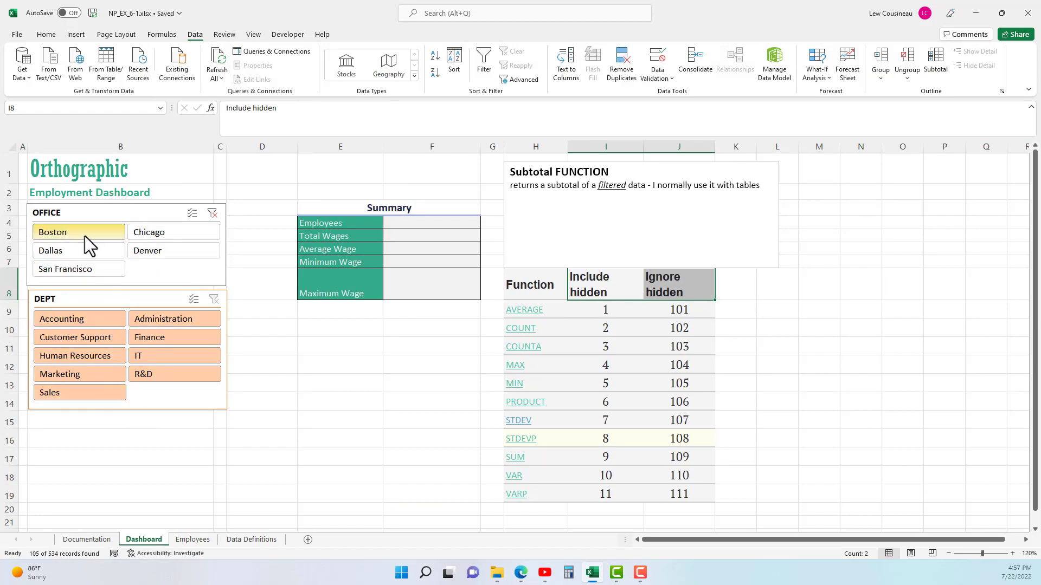
pyautogui.click(81, 316)
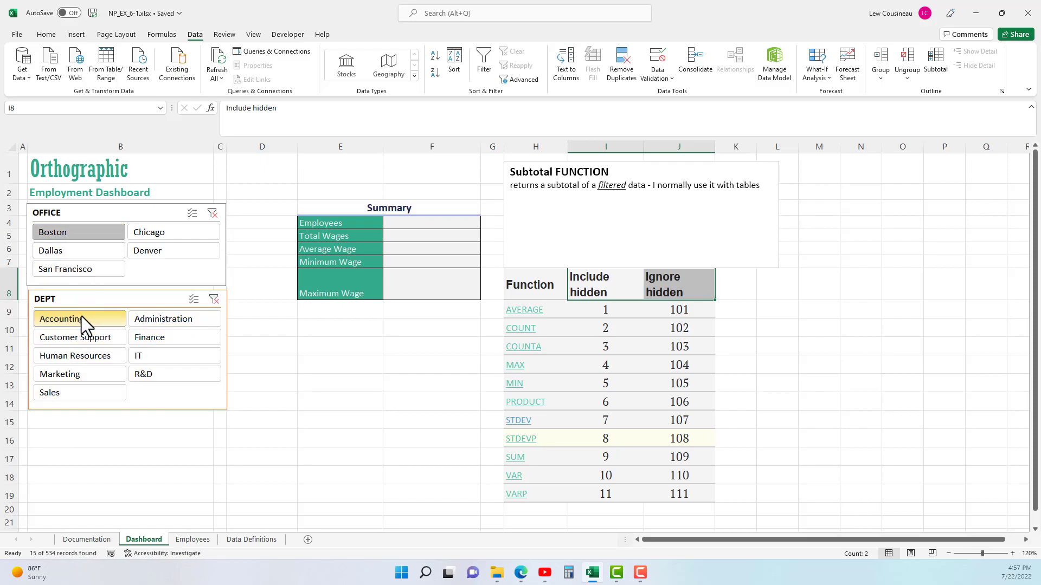
pyautogui.click(390, 225)
pyautogui.click(338, 229)
pyautogui.moveTo(338, 229); pyautogui.dragTo(412, 288)
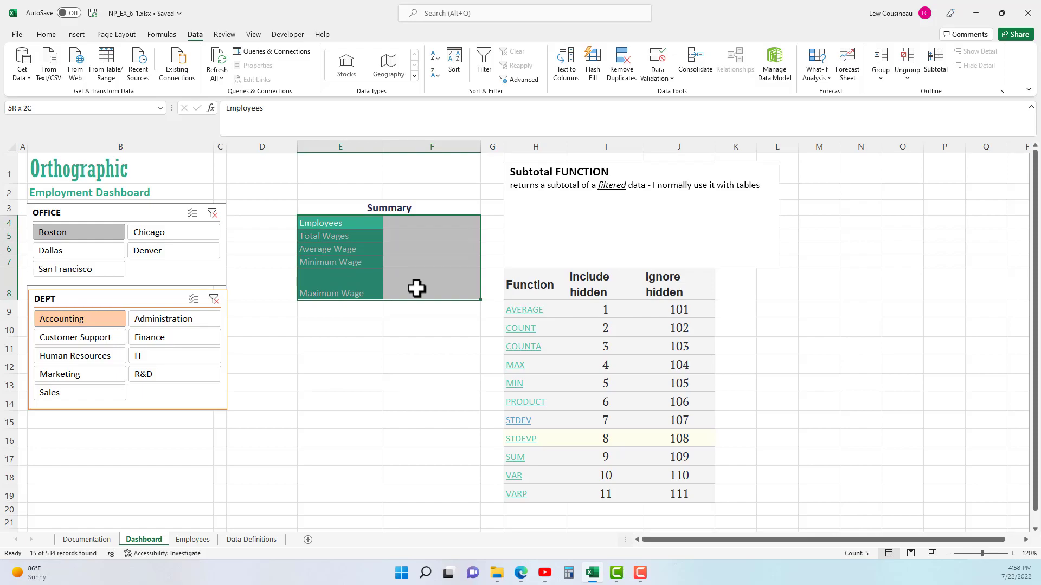
# Select the Employees summary cell F4 and clear the OFFICE and DEPT slicer filters
pyautogui.click(399, 225)
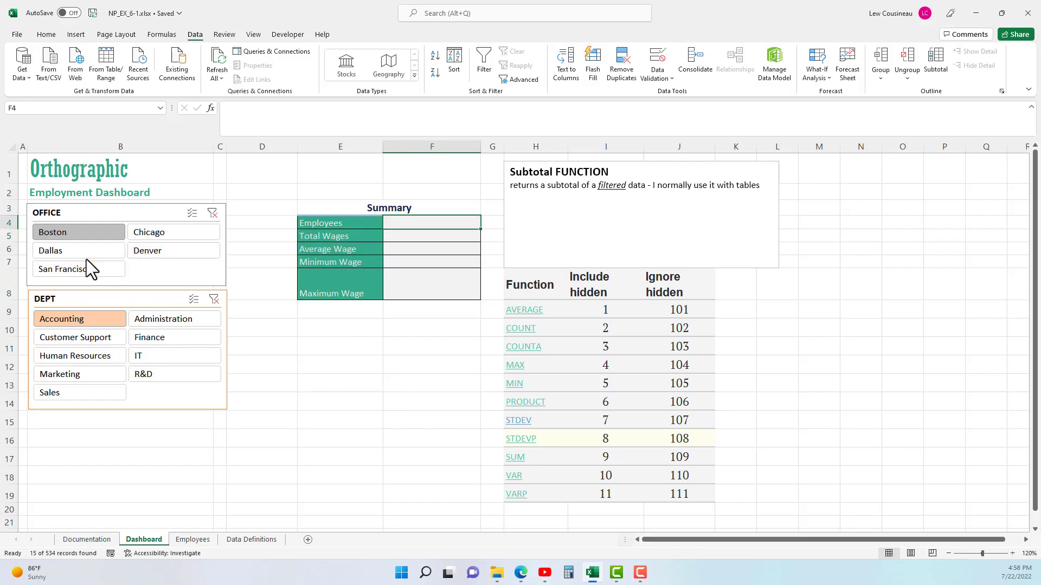
pyautogui.click(212, 213)
pyautogui.click(213, 299)
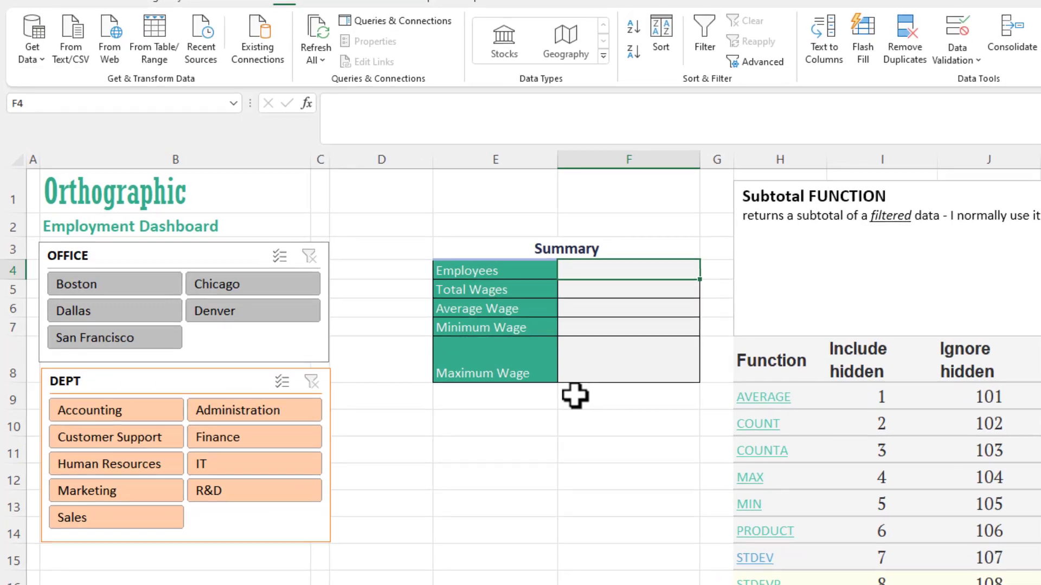
# Enter the formula =SUBTOTAL(2,Emply[ID]) in the Employees summary cell F4
pyautogui.write('=subtotal')
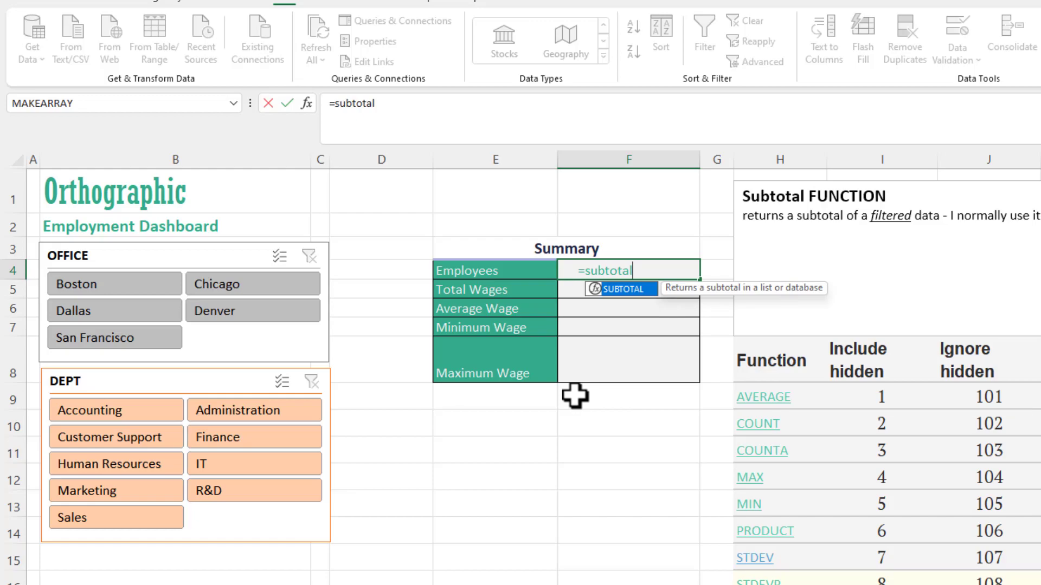
pyautogui.write('(')
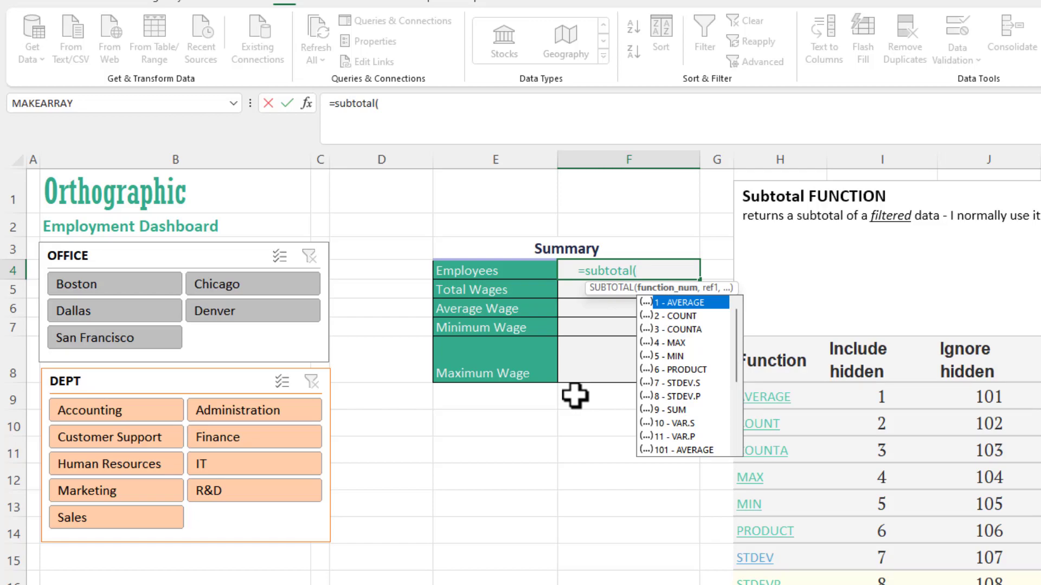
pyautogui.write('2,emply')
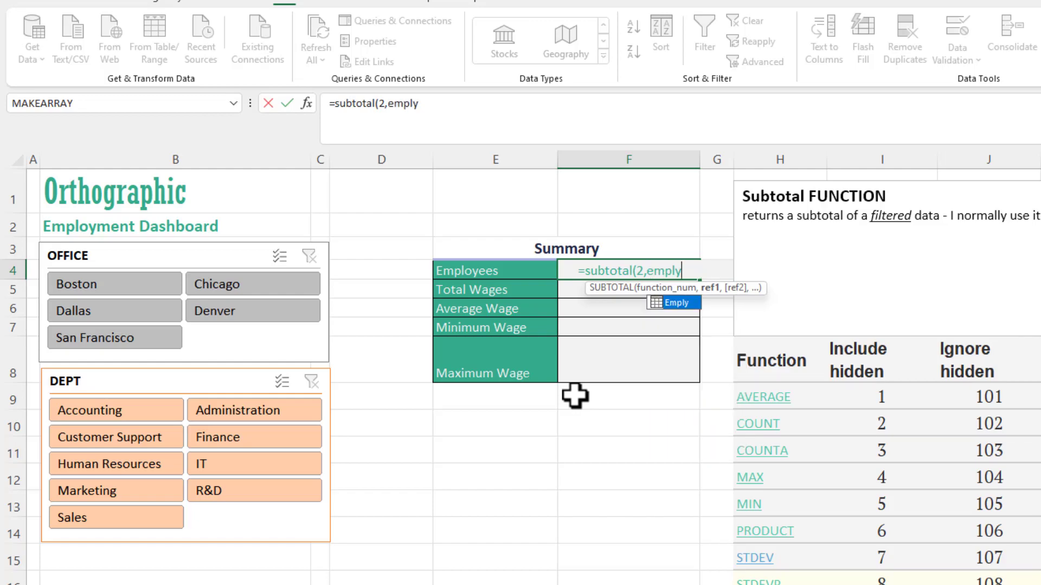
pyautogui.write('[')
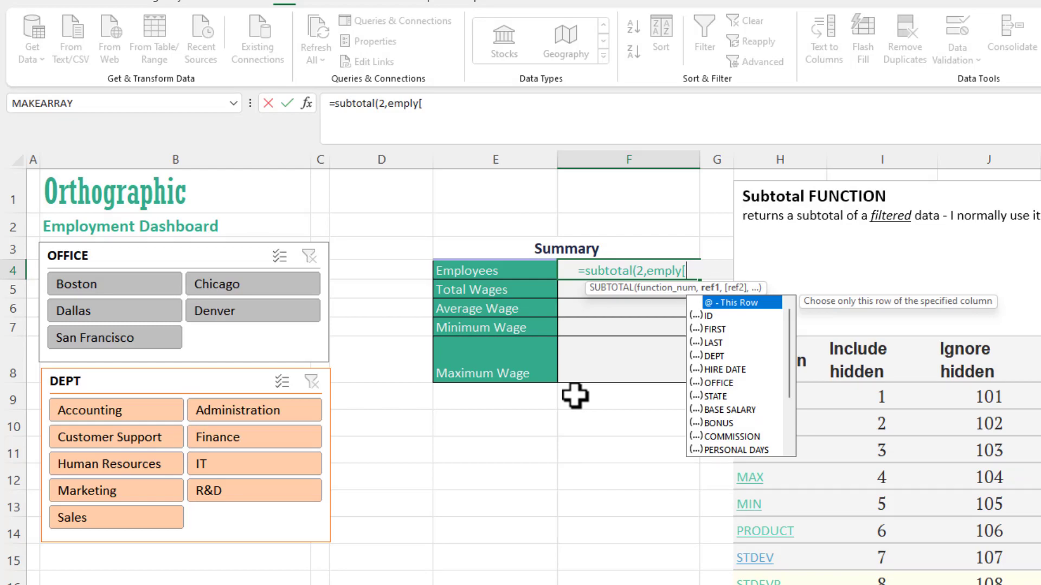
pyautogui.write('id')
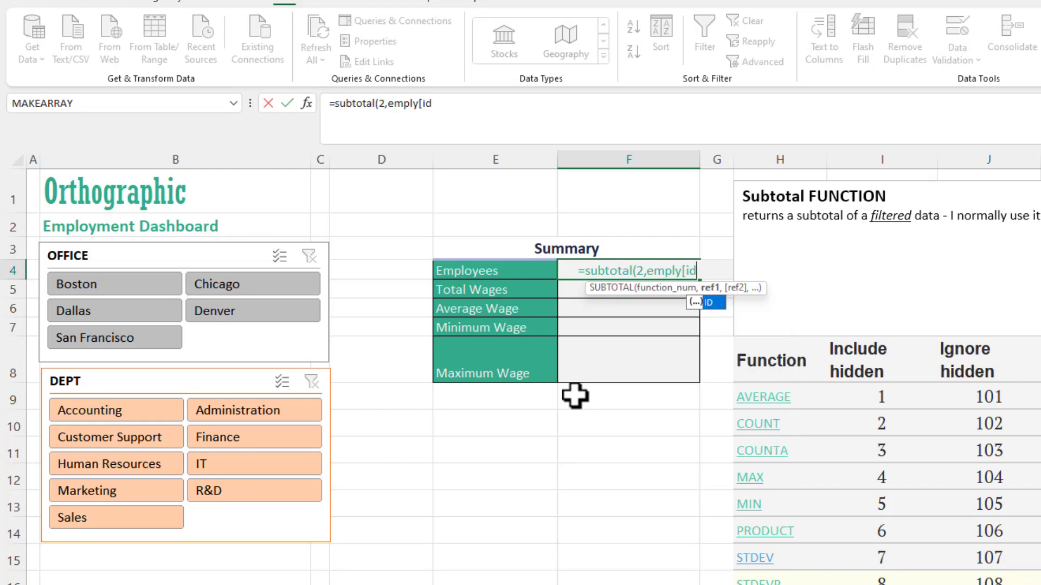
pyautogui.write(']')
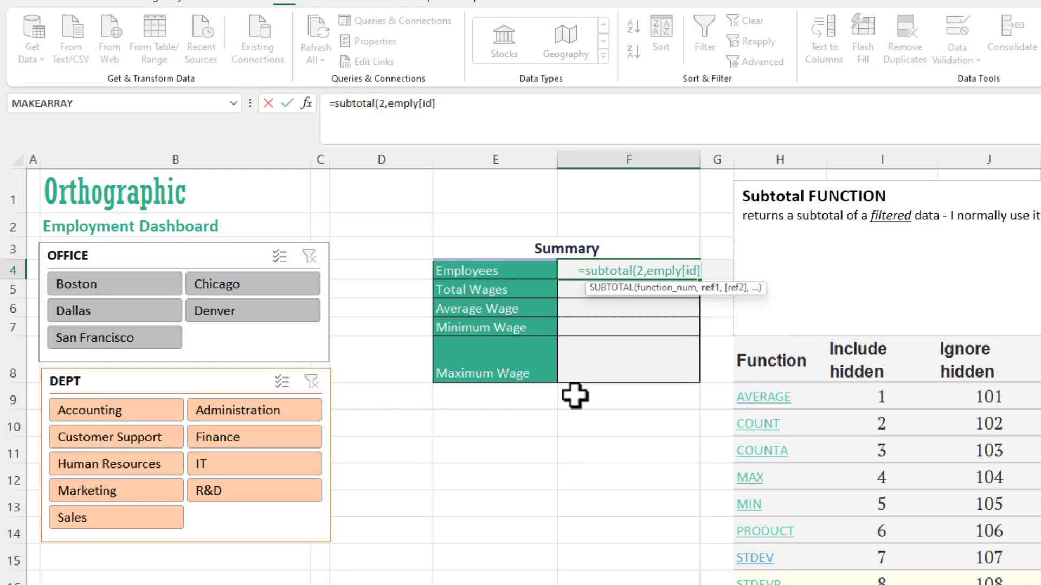
pyautogui.write(')')
pyautogui.press('Return')
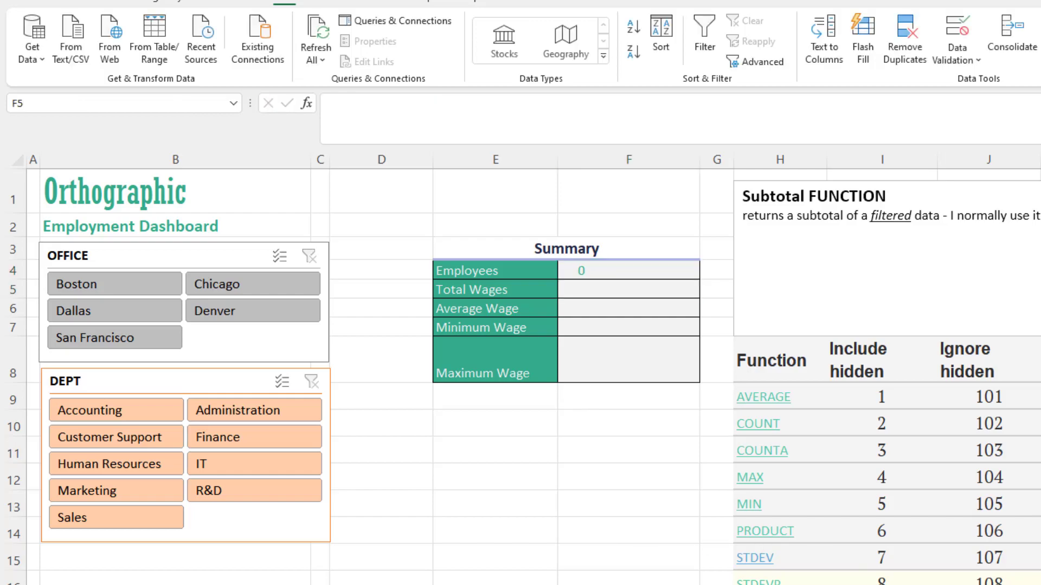
# Check the kind of values in the ID column of the Employee List sheet, and return to the Dashboard
pyautogui.hotkey('ctrl', 'pageup')
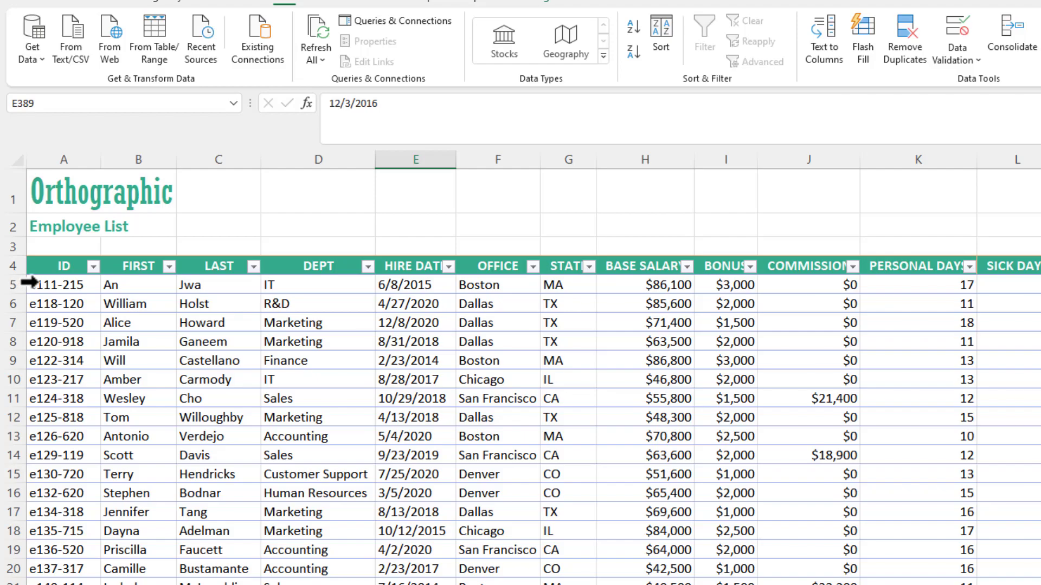
pyautogui.click(46, 283)
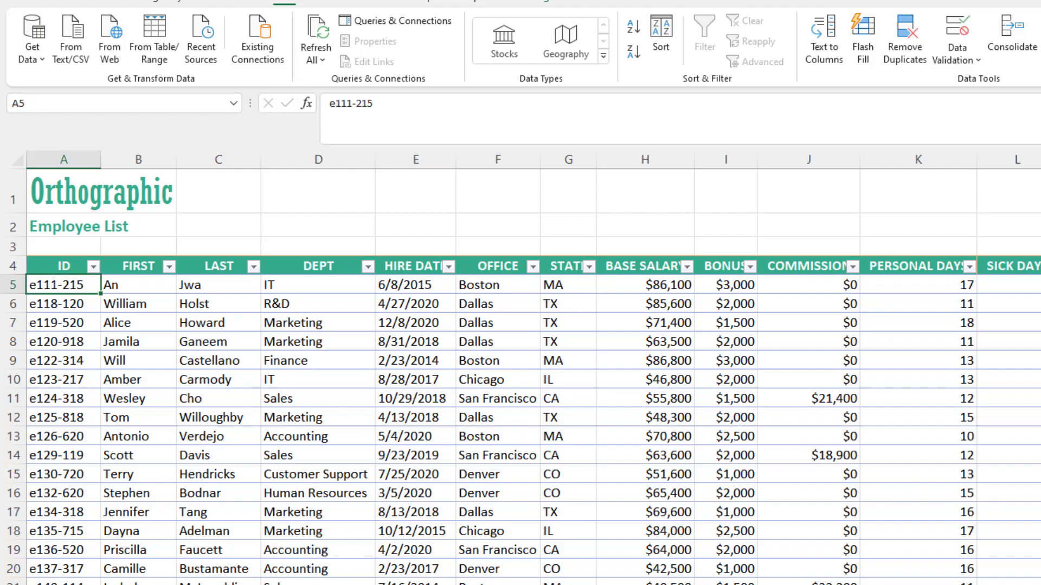
pyautogui.hotkey('ctrl', 'pagedown')
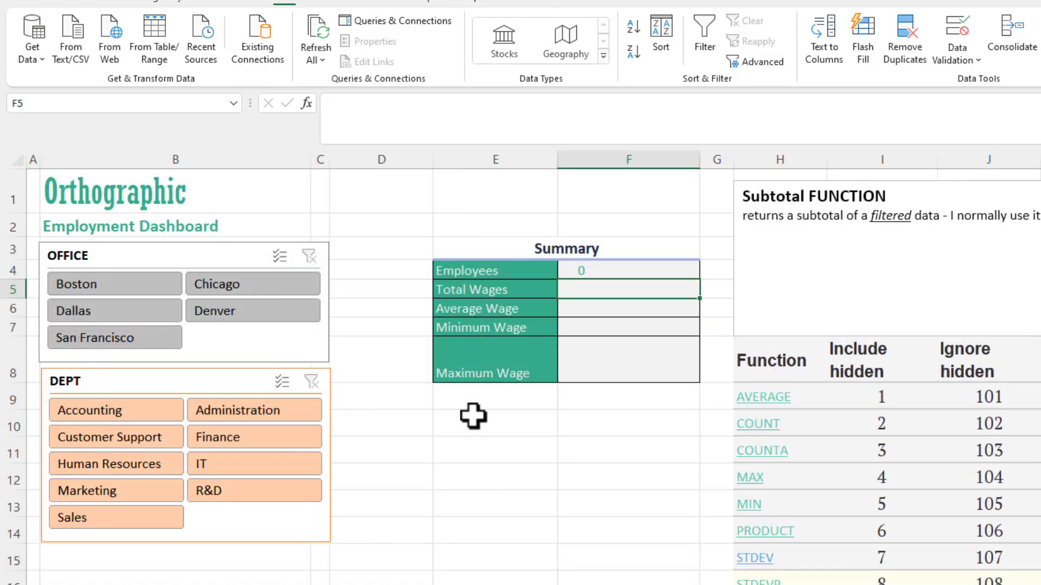
# Change the function number in the Employees formula in F4 to 3 (COUNTA), giving =SUBTOTAL(3,Emply[ID])
pyautogui.doubleClick(595, 271)
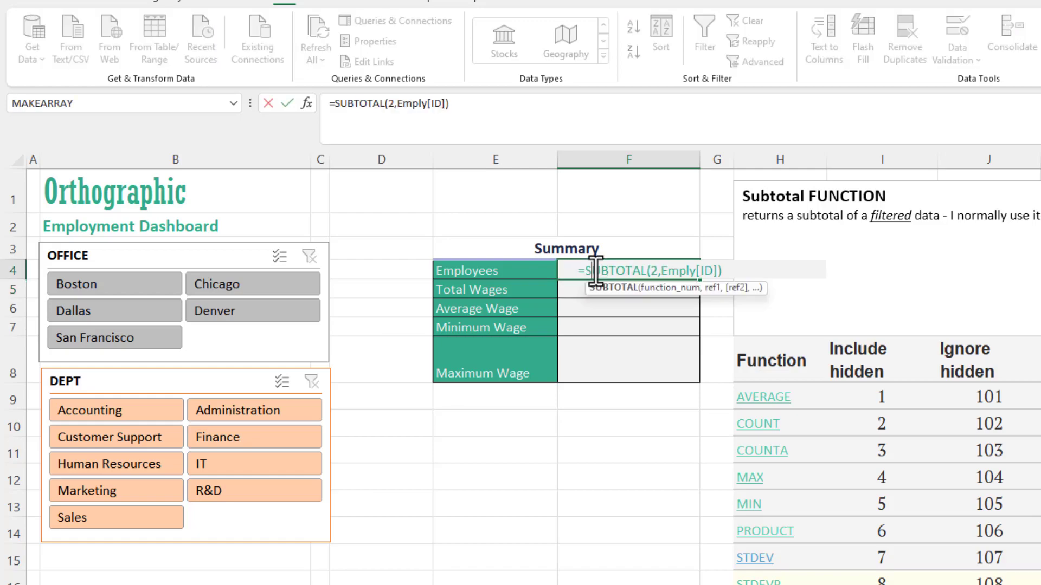
pyautogui.click(651, 271)
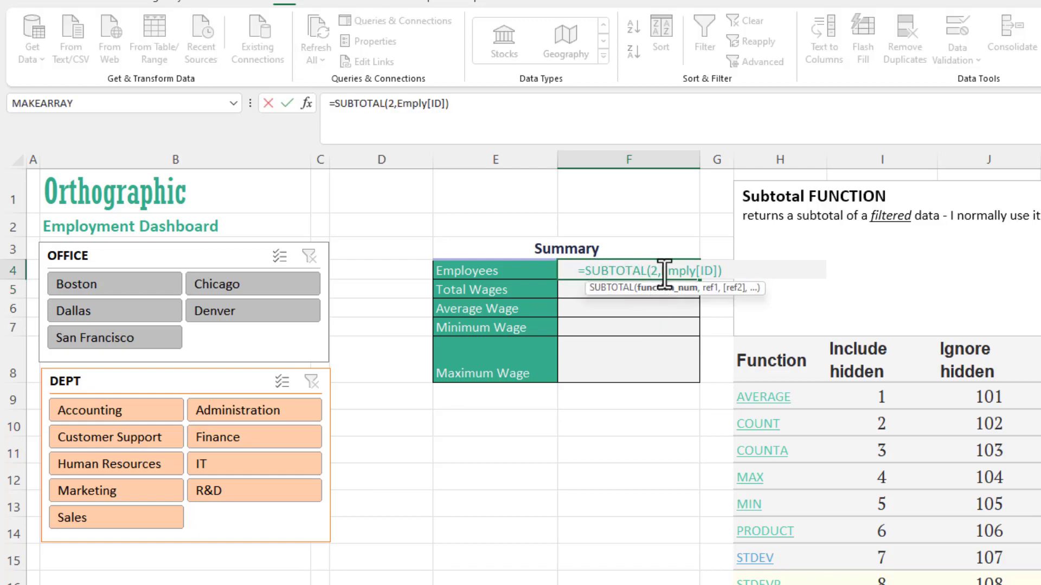
pyautogui.click(661, 271)
pyautogui.press('BackSpace')
pyautogui.press('BackSpace')
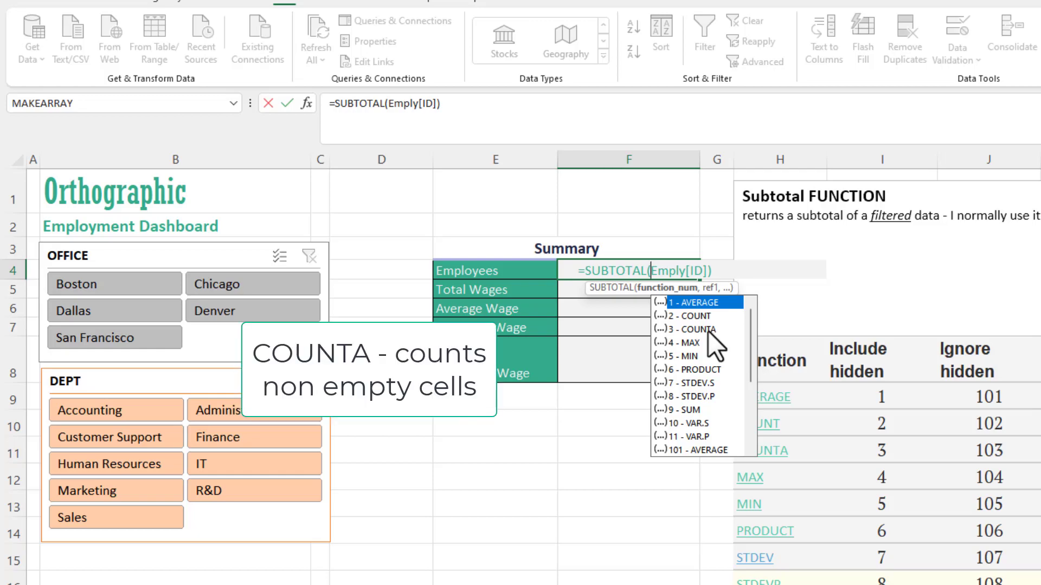
pyautogui.write('3')
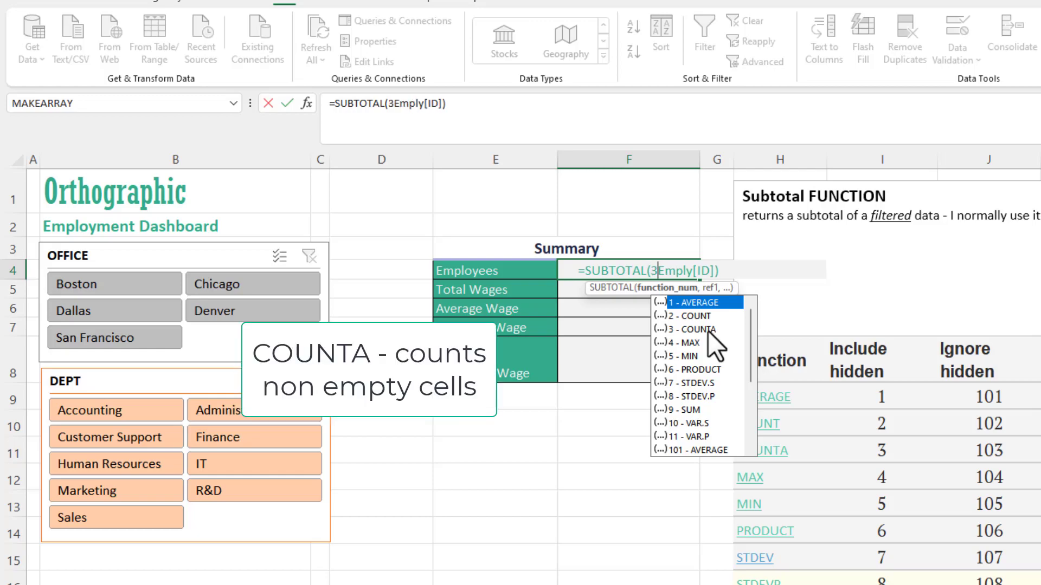
pyautogui.write(',')
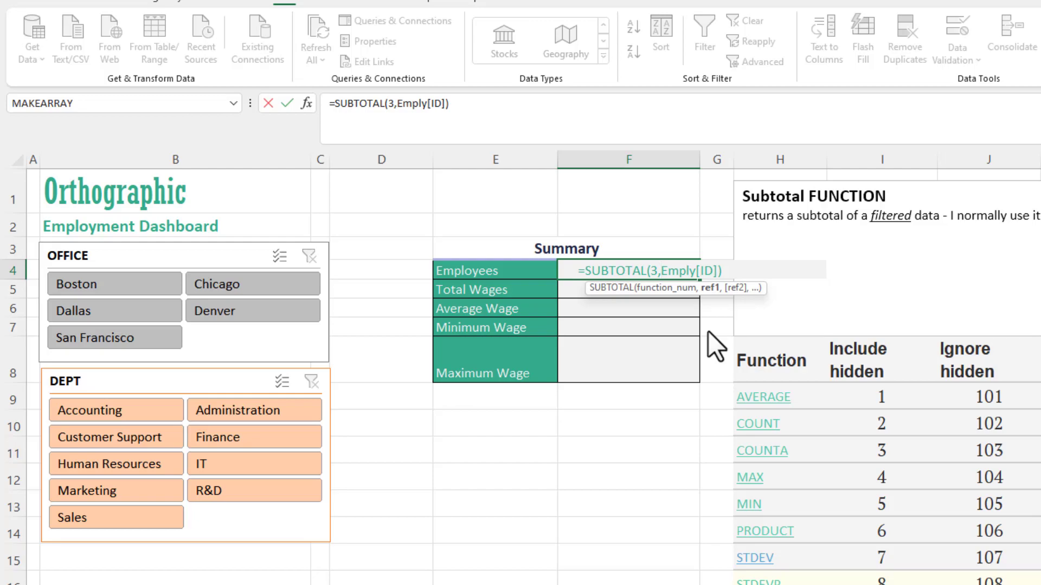
pyautogui.press('Return')
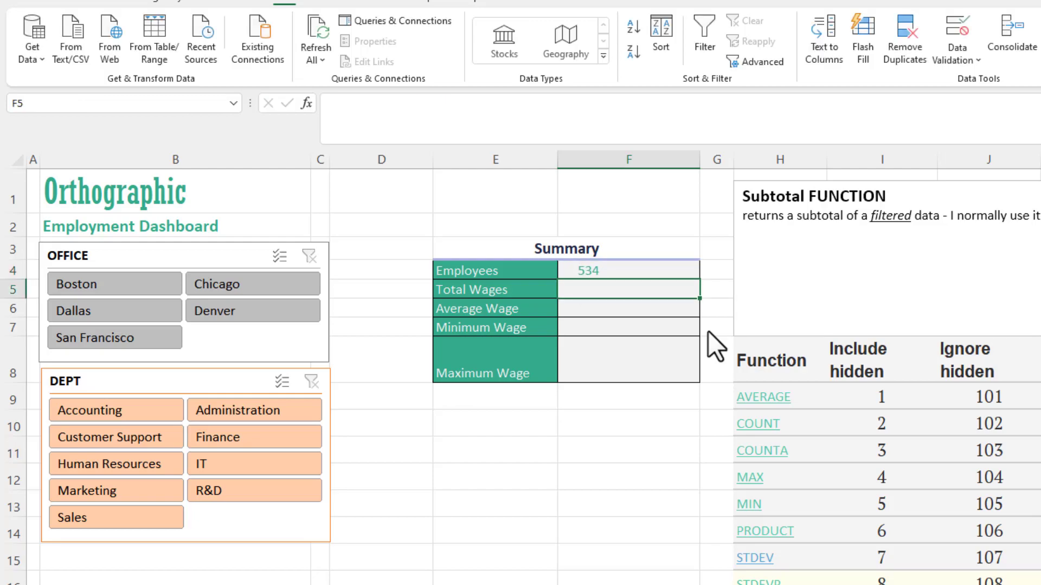
# Filter the OFFICE slicer to Boston, check the filtered Employee List, and filter the DEPT slicer to Accounting
pyautogui.click(623, 271)
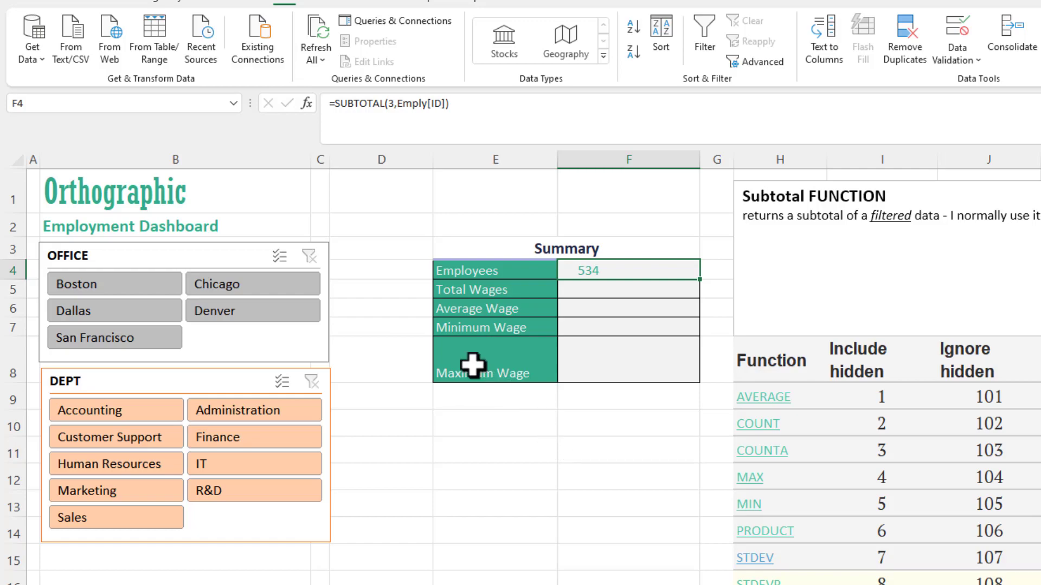
pyautogui.click(123, 279)
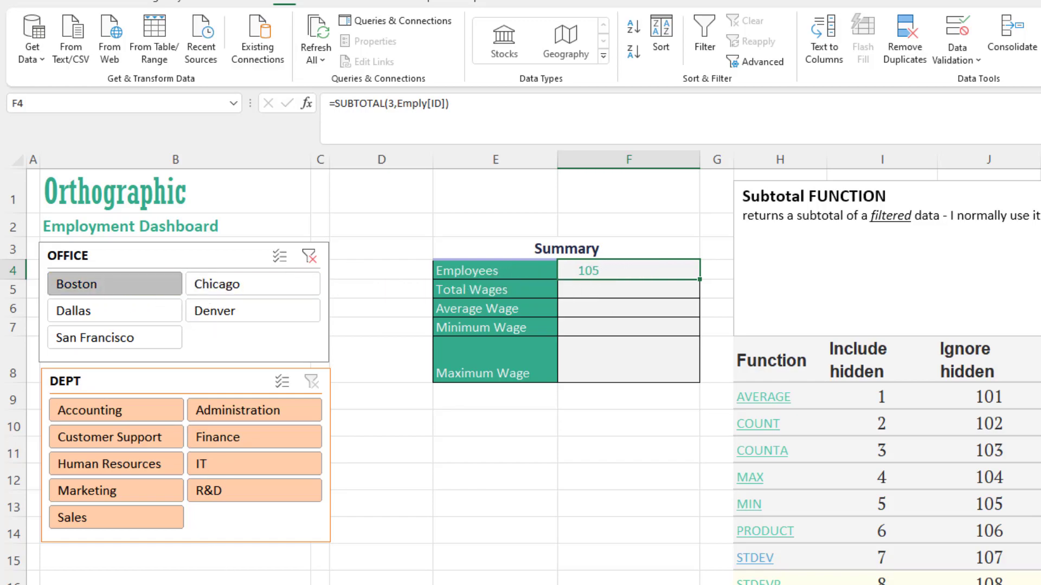
pyautogui.click(260, 584)
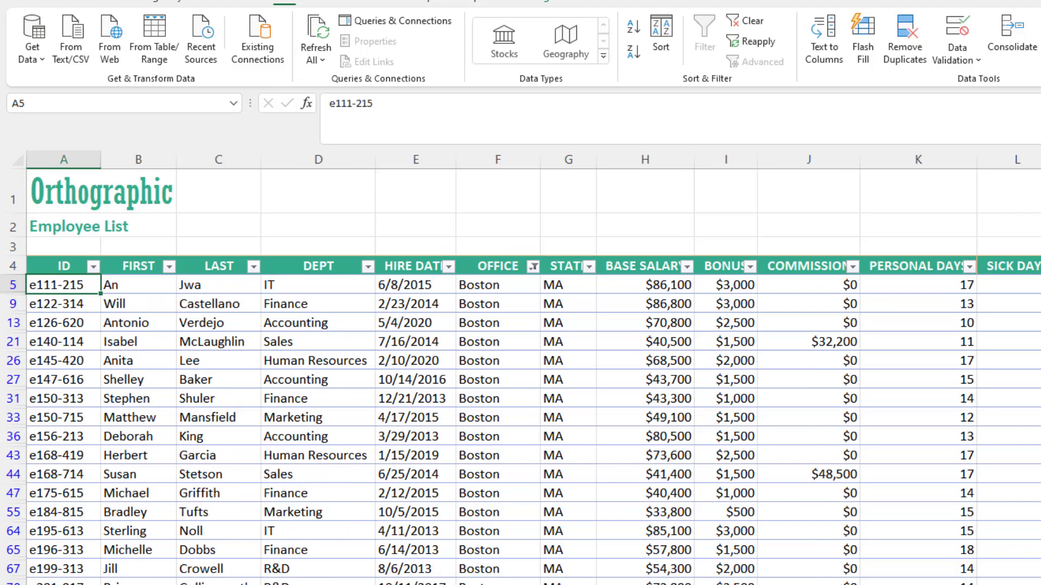
pyautogui.hotkey('ctrl', 'pageup')
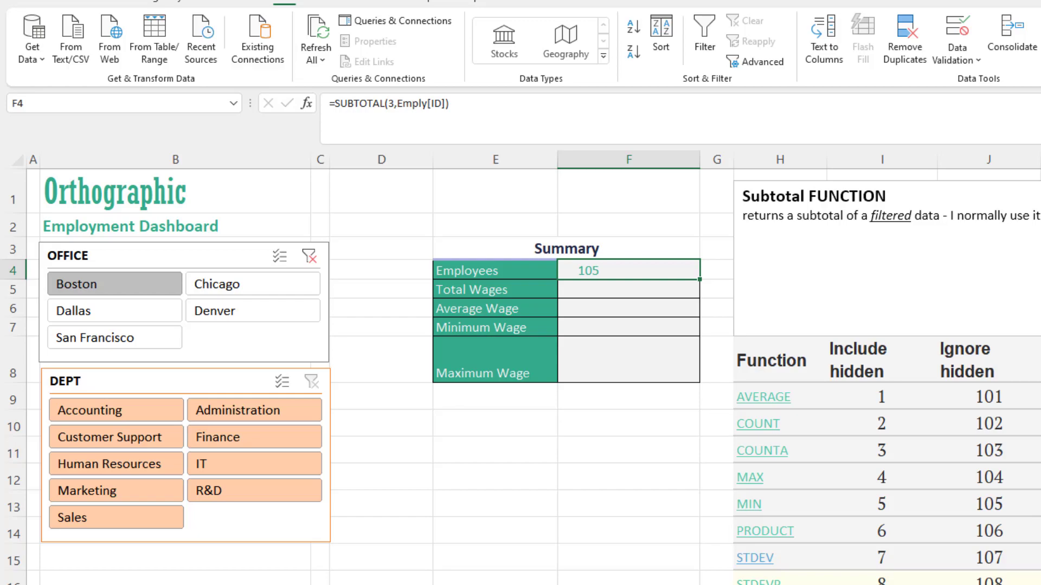
pyautogui.click(145, 415)
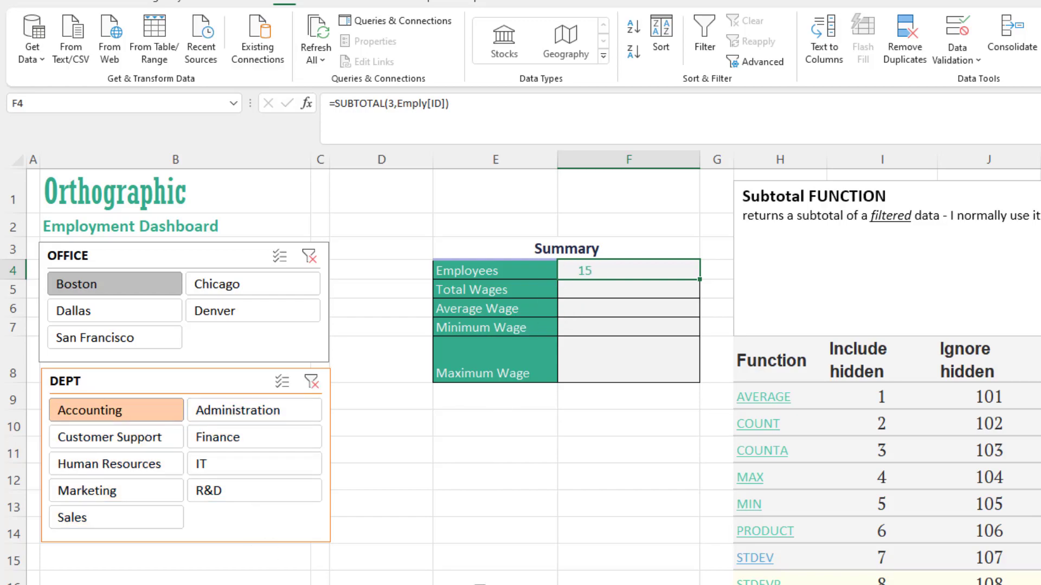
# For the Total Wages row, examine the BASE SALARY values of the filtered employees on the Employee List sheet
pyautogui.click(607, 288)
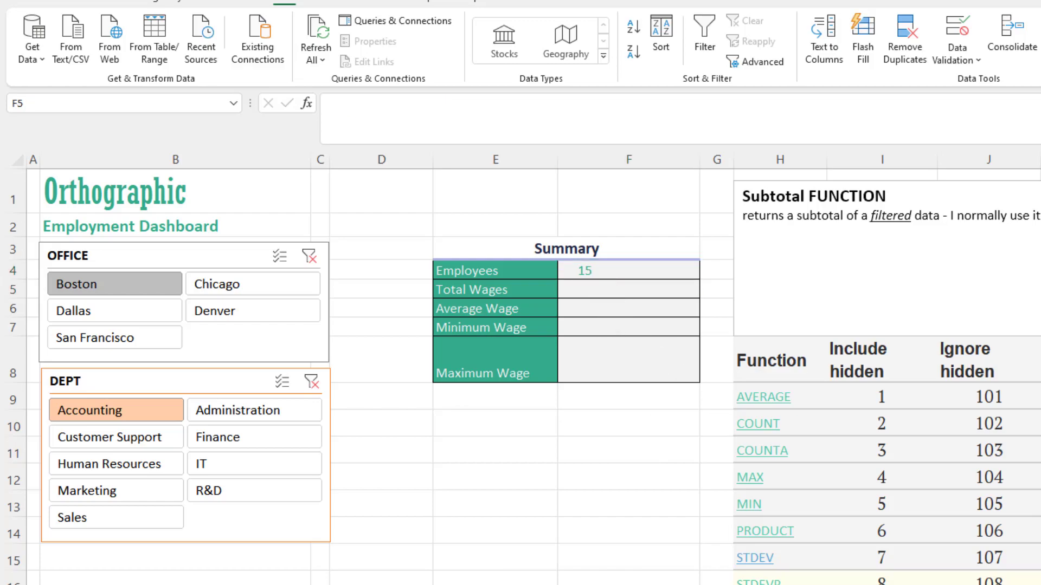
pyautogui.click(458, 290)
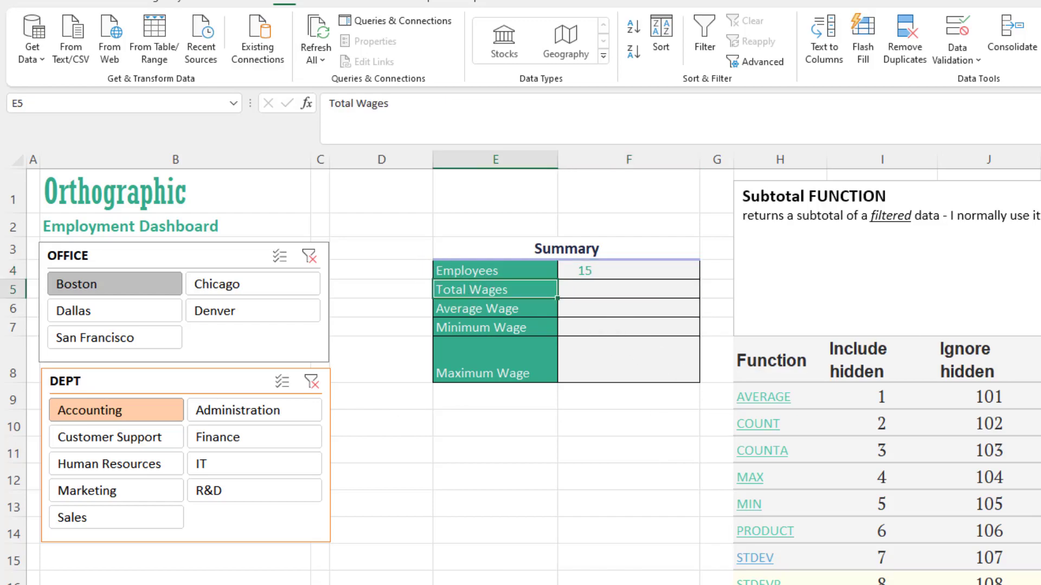
pyautogui.click(483, 584)
pyautogui.click(709, 327)
pyautogui.moveTo(668, 282); pyautogui.dragTo(655, 523)
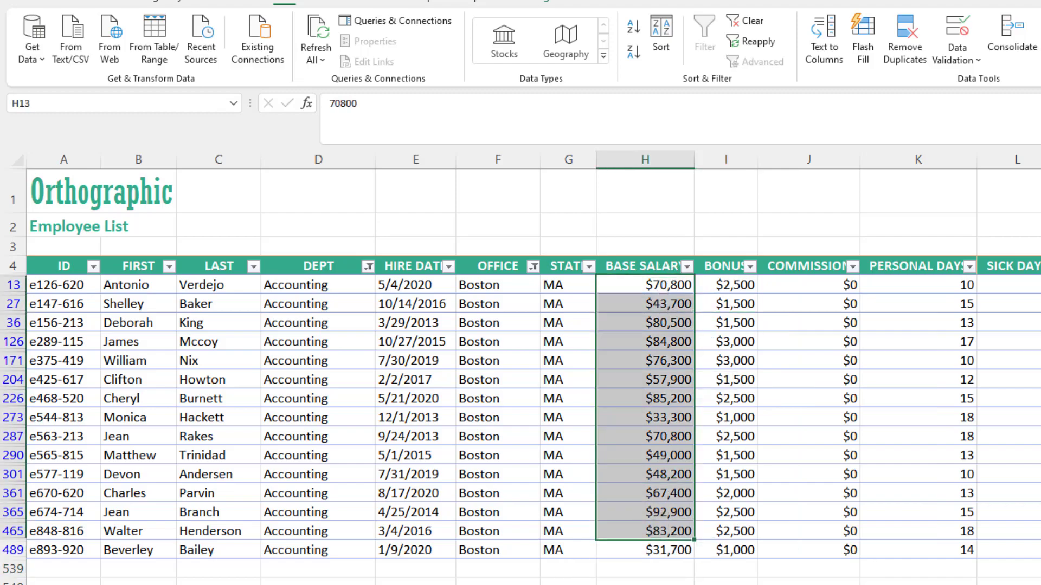
# On the Dashboard, enter =SUBTOTAL(9,Emply[BASE SALARY]) in the Total Wages cell F5
pyautogui.click(520, 584)
pyautogui.click(589, 292)
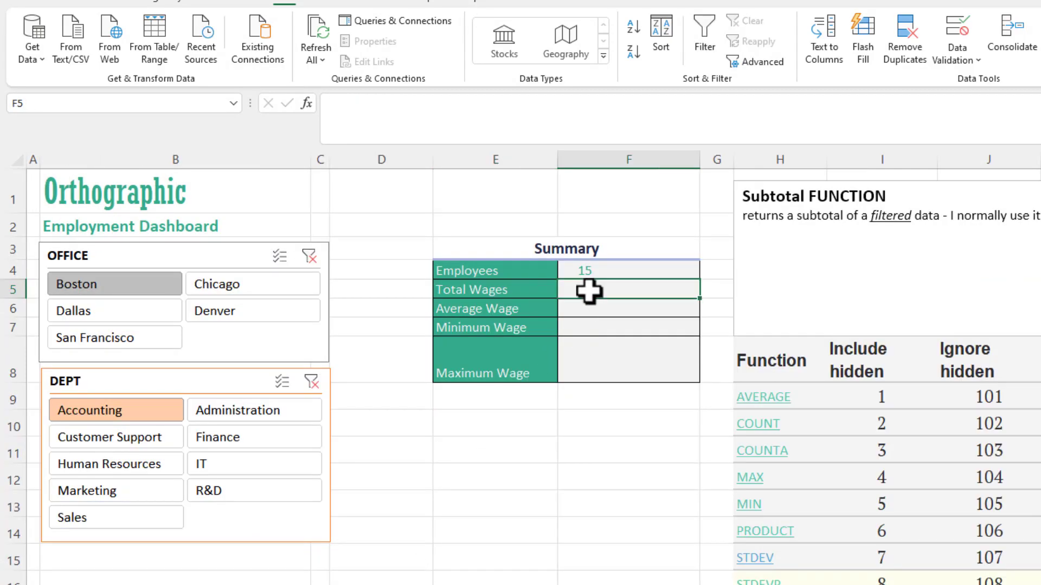
pyautogui.write('=')
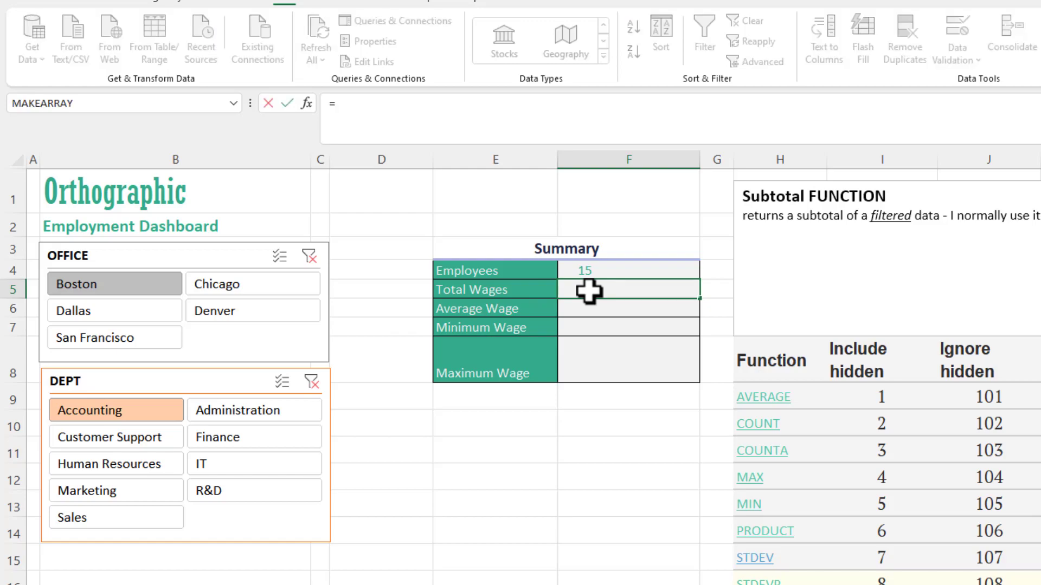
pyautogui.write('sub')
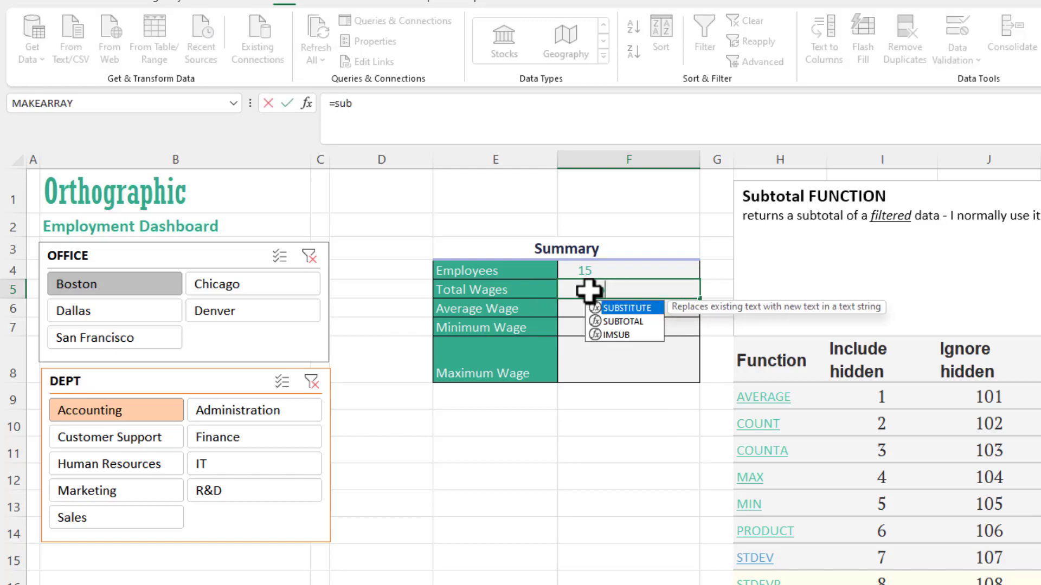
pyautogui.press('Down')
pyautogui.press('Tab')
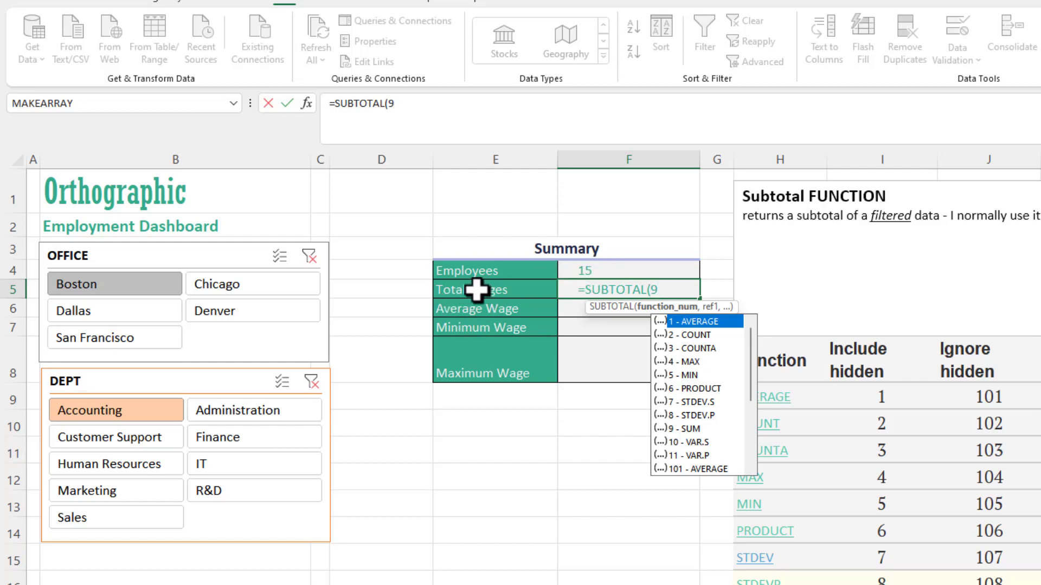
pyautogui.write('9')
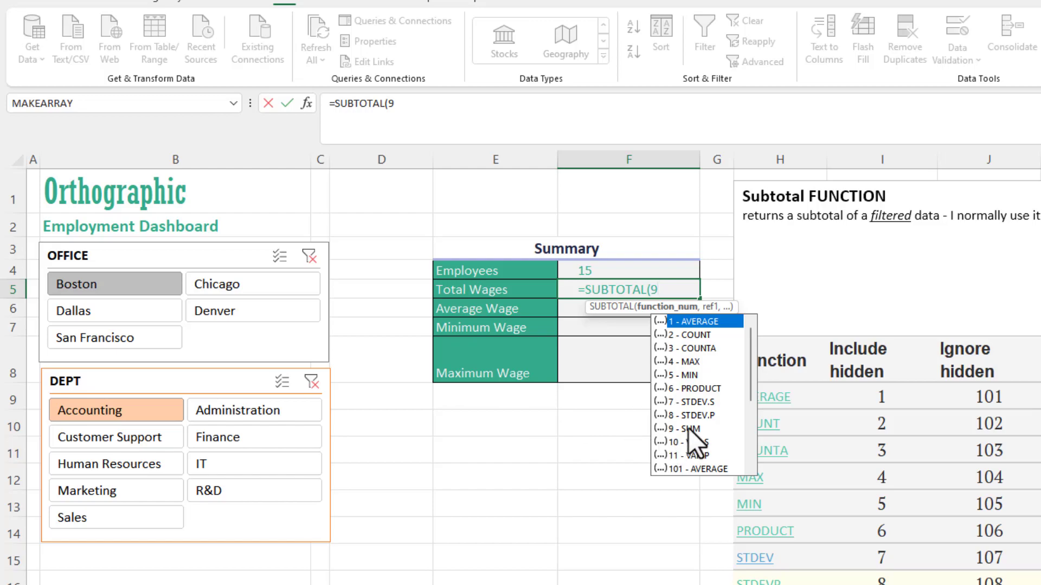
pyautogui.write(',Emply')
pyautogui.write('[')
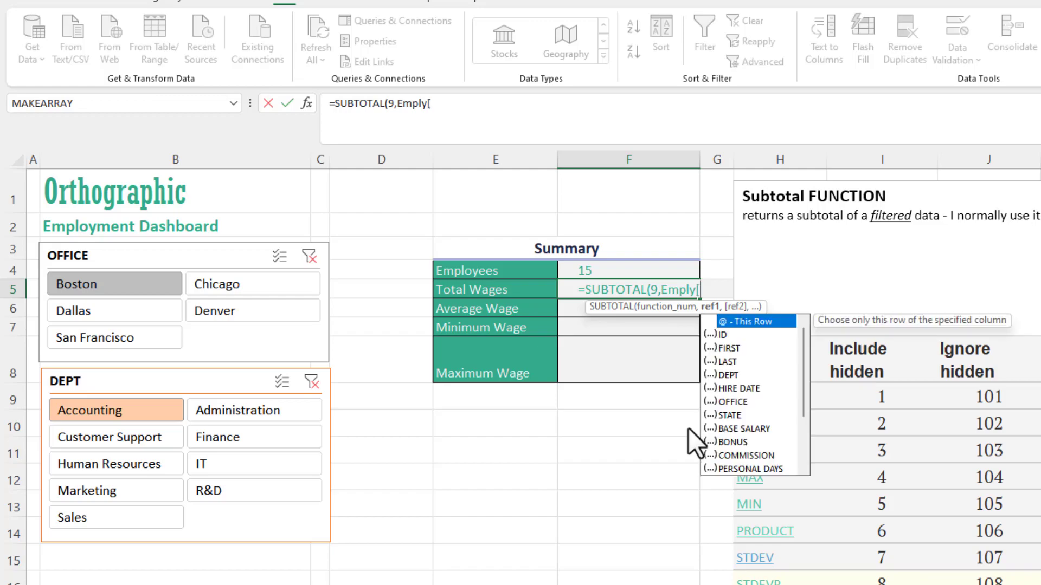
pyautogui.write('BASE SALARY]')
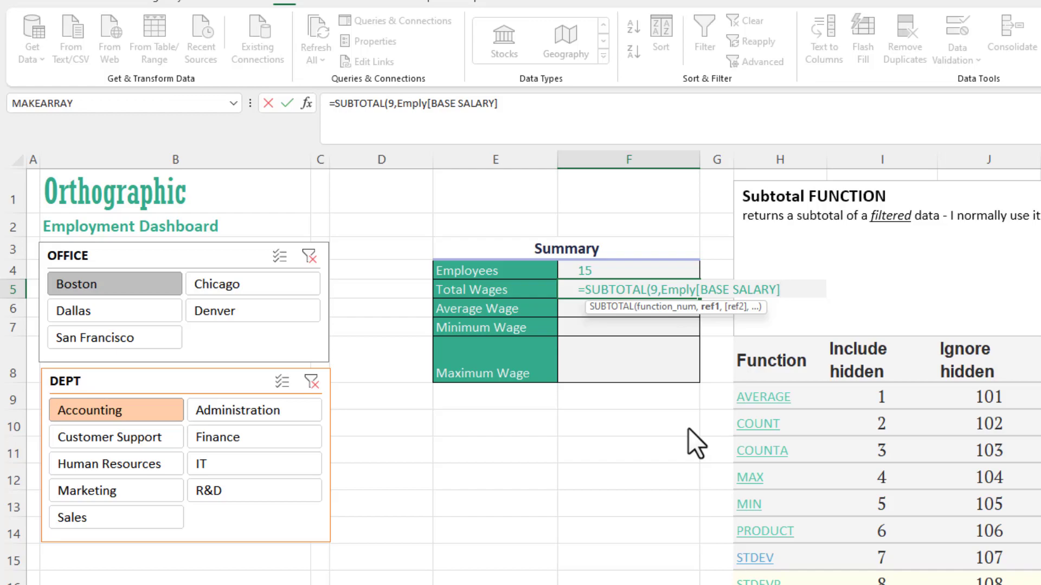
pyautogui.write(')')
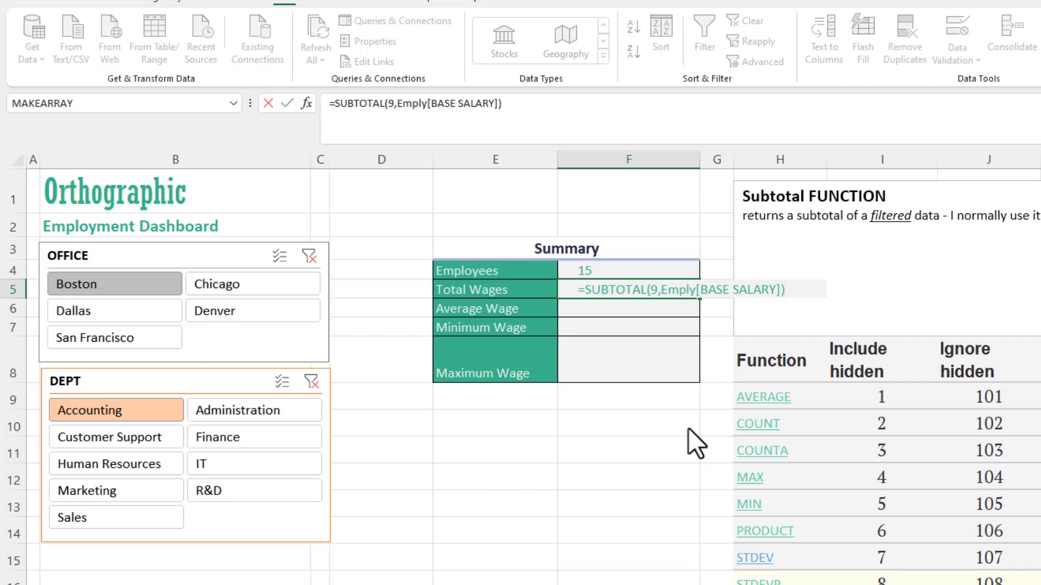
pyautogui.press('Return')
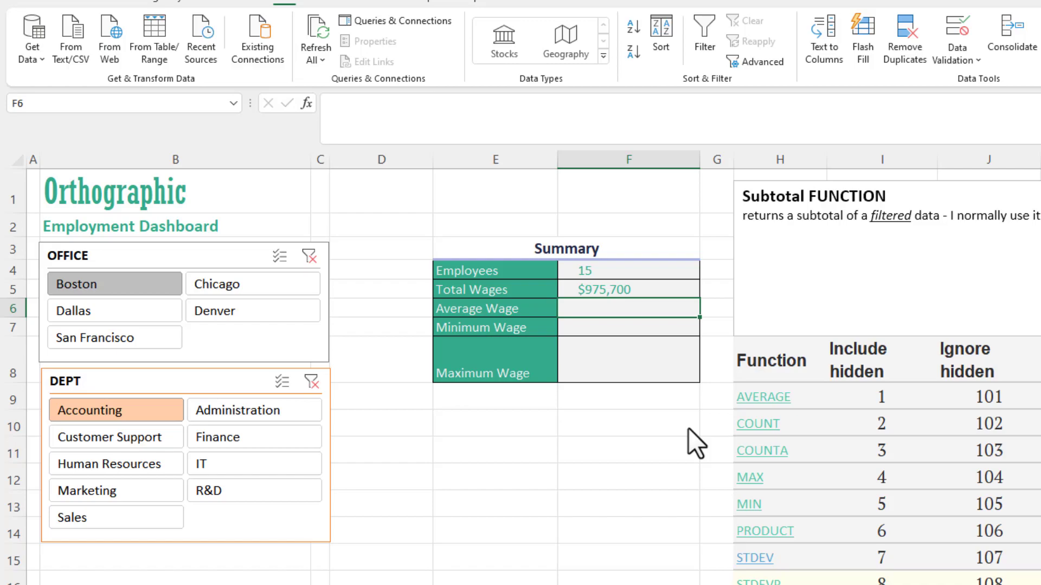
# Enter =SUBTOTAL(1,Emply[BASE SALARY]) in the Average Wage cell F6
pyautogui.write('=subot')
pyautogui.press('Tab')
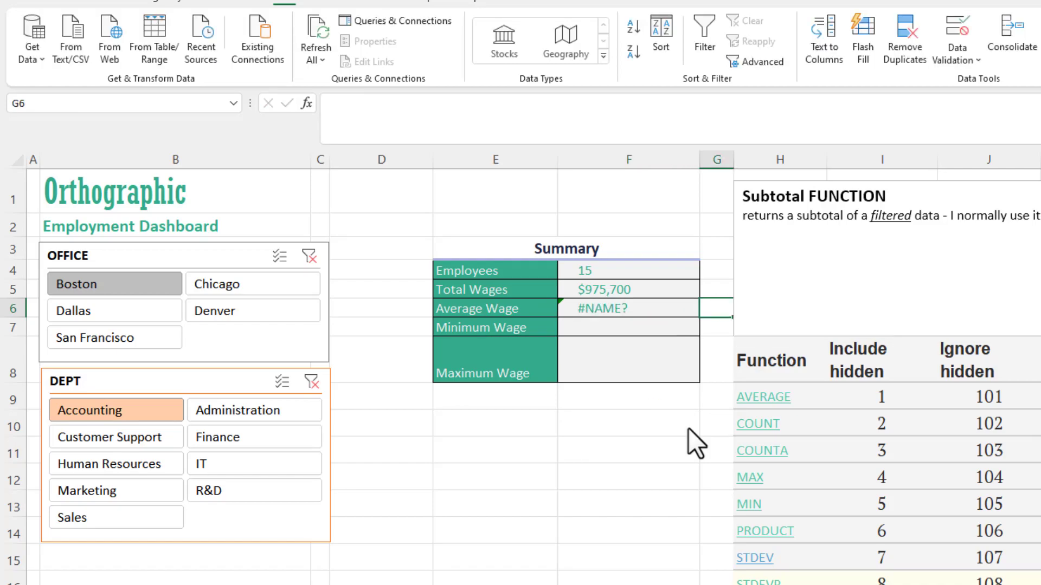
pyautogui.press('Left')
pyautogui.write('=subt')
pyautogui.press('Tab')
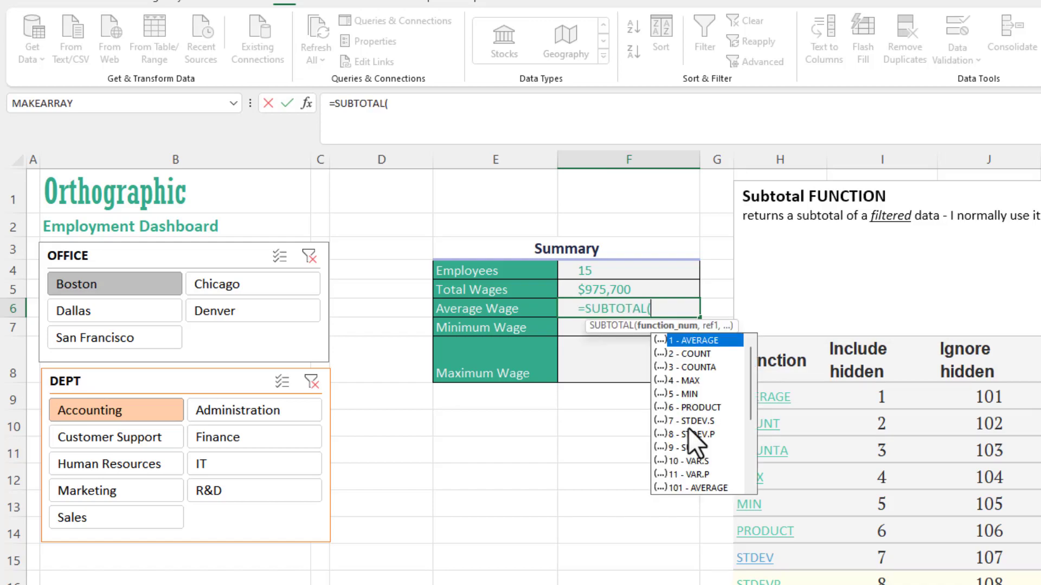
pyautogui.write('1,')
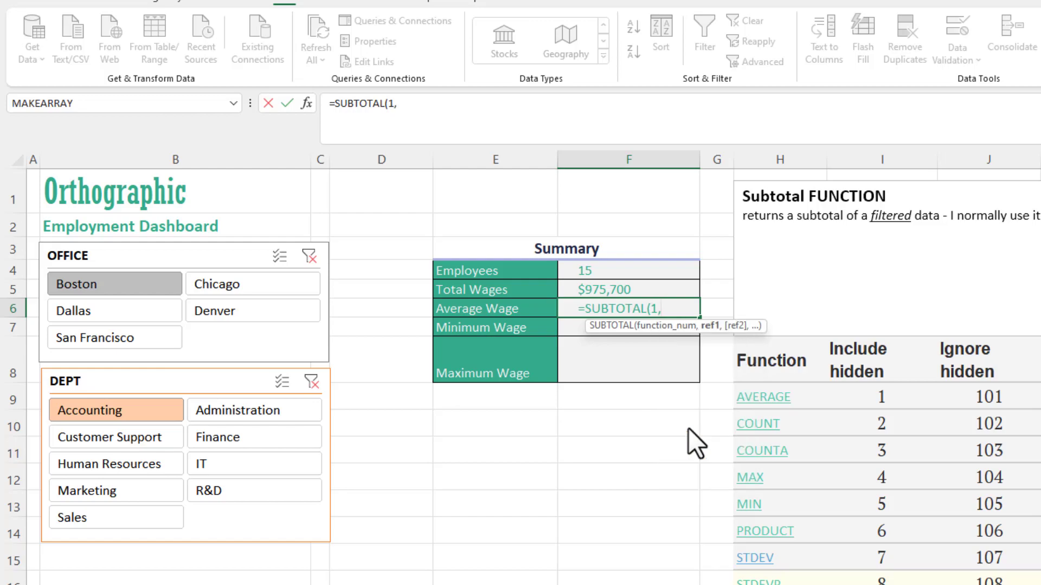
pyautogui.write('en')
pyautogui.press('BackSpace')
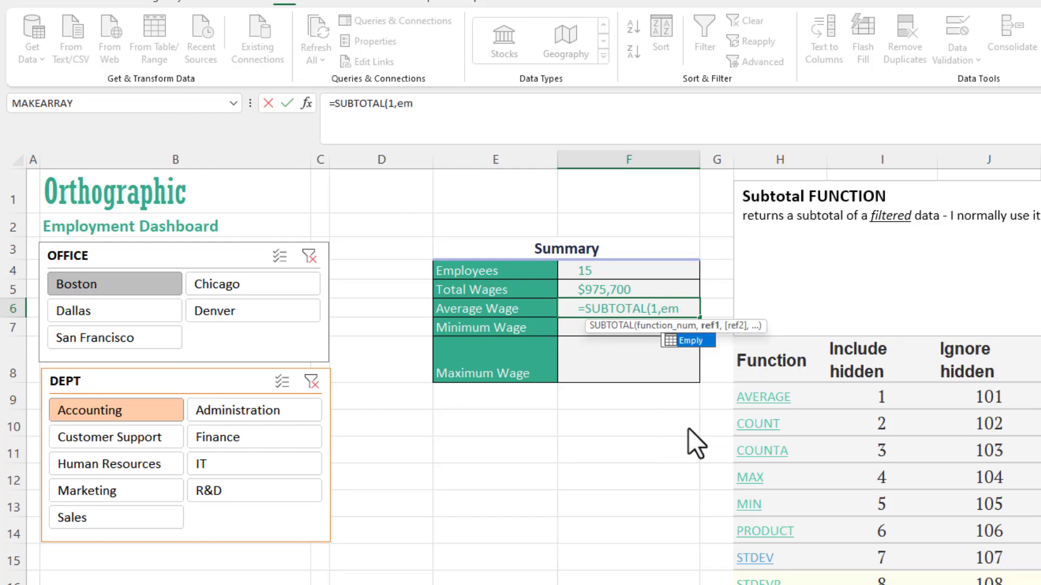
pyautogui.write('mply[')
pyautogui.write('ba')
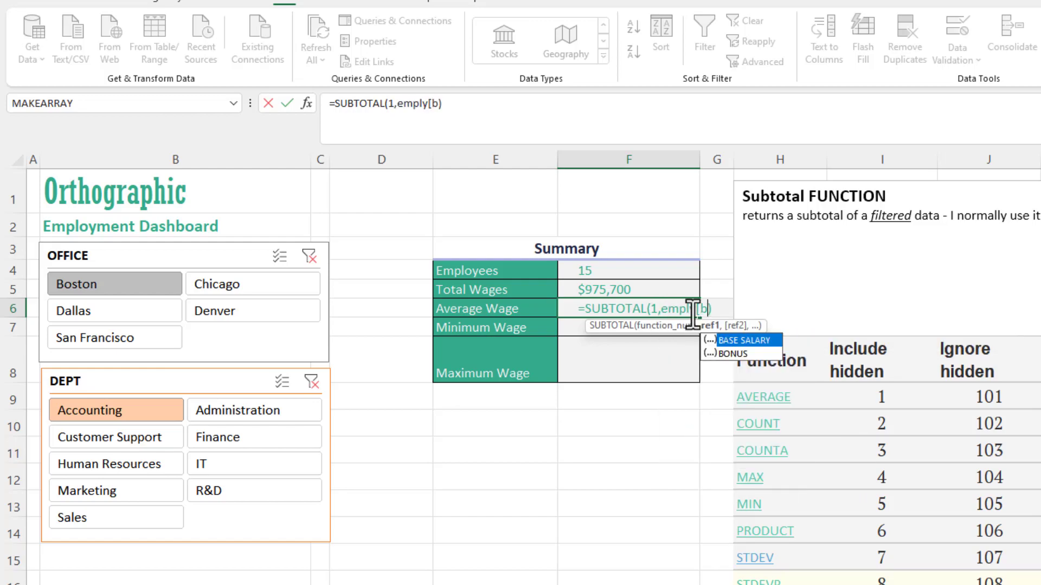
pyautogui.press('Tab')
pyautogui.write(']')
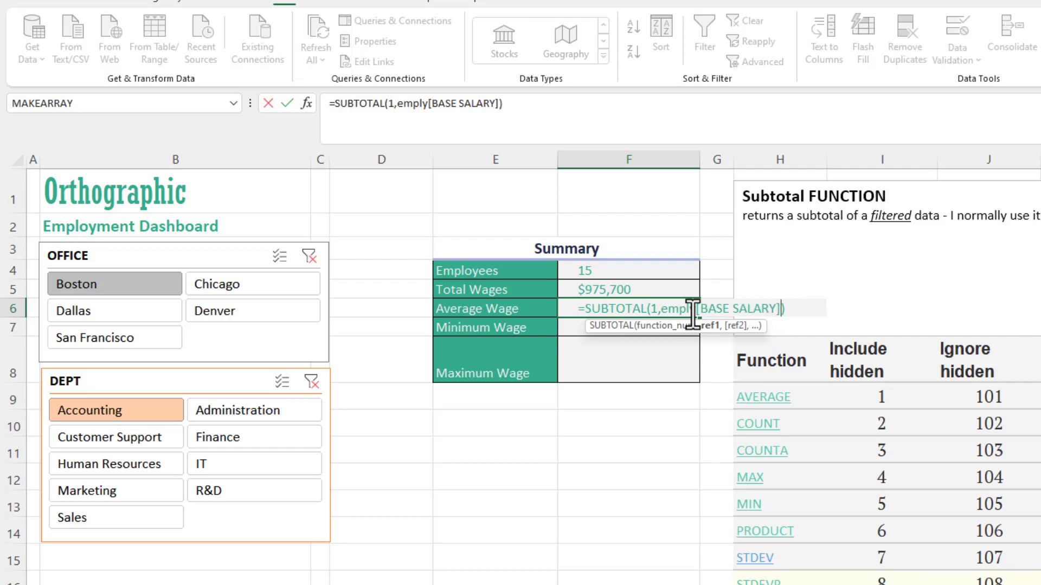
pyautogui.press('Return')
pyautogui.click(612, 303)
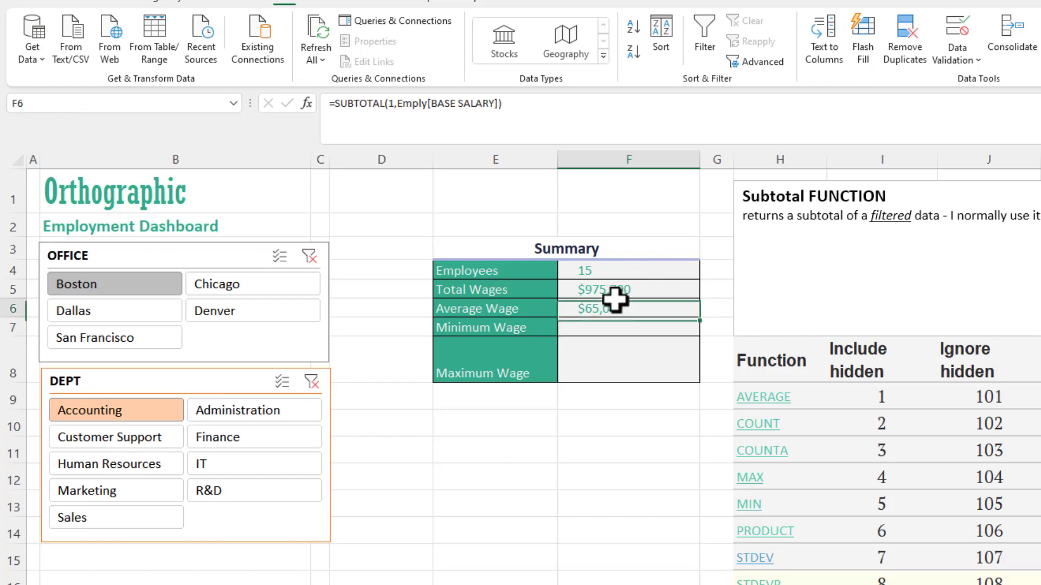
# Enter =SUBTOTAL(5,Emply[BASE SALARY]) in the Minimum Wage cell F7
pyautogui.click(580, 327)
pyautogui.write('=')
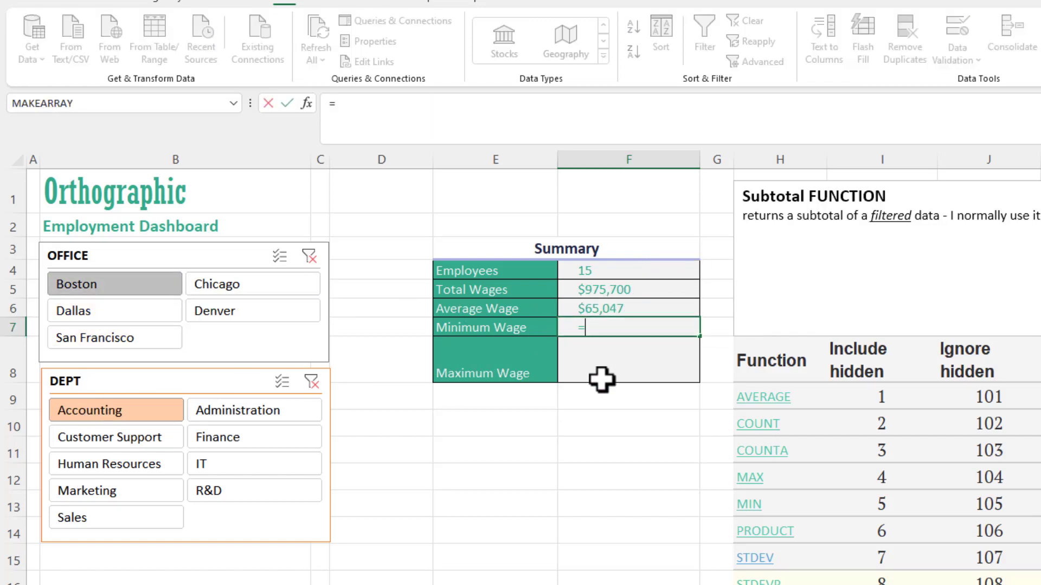
pyautogui.write('subt')
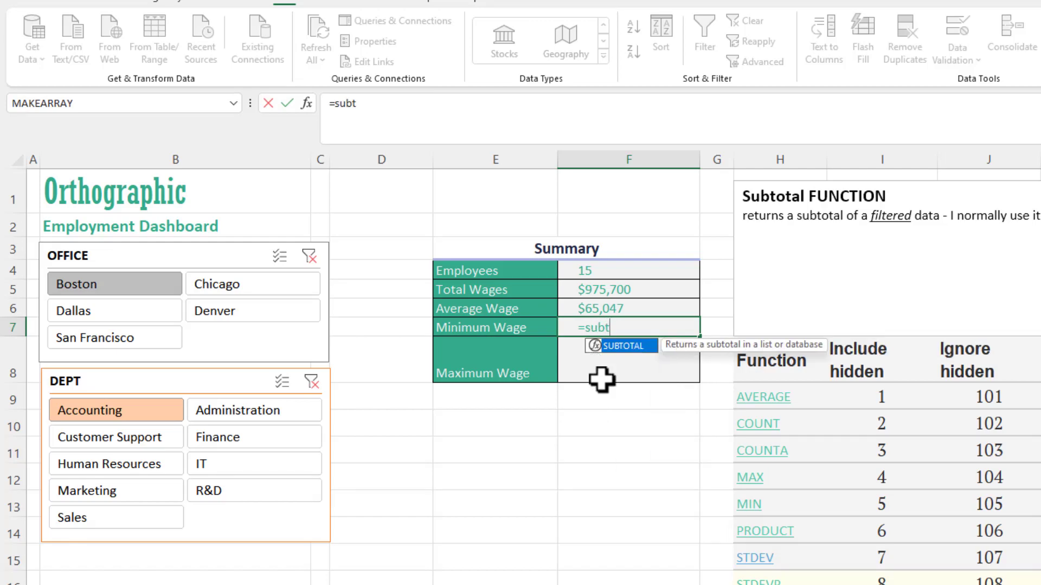
pyautogui.press('Tab')
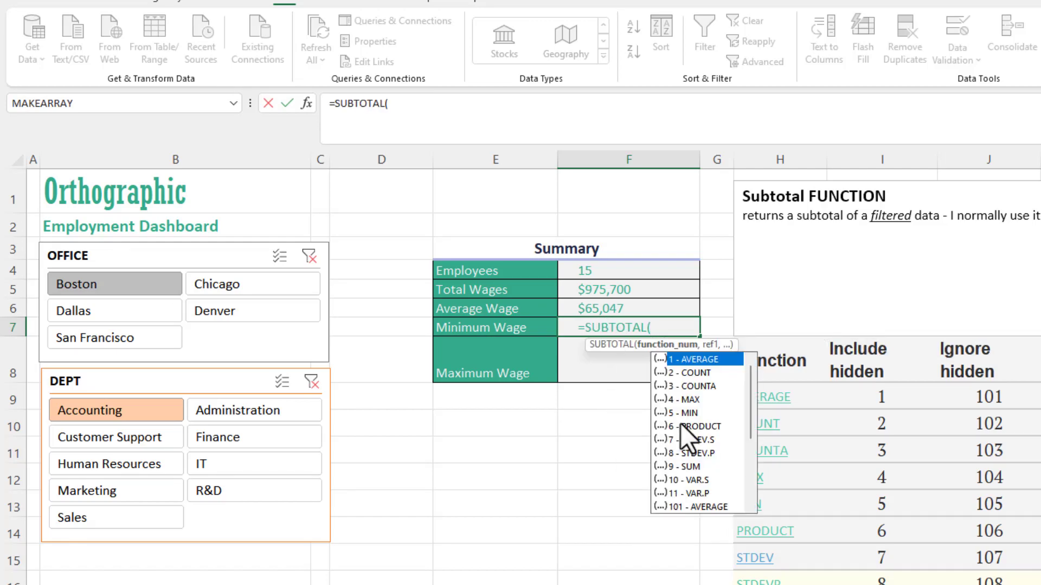
pyautogui.write('5,em')
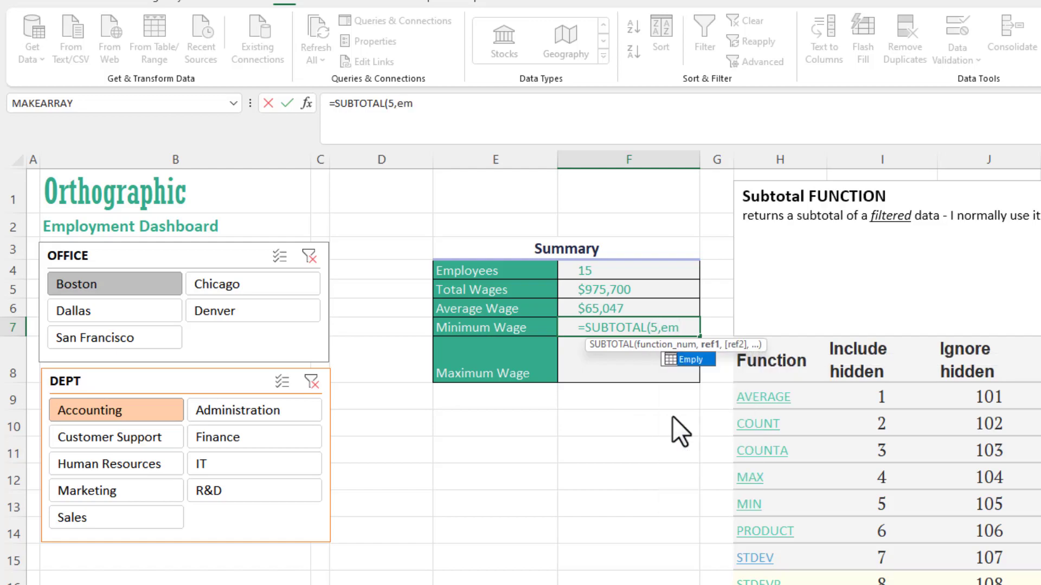
pyautogui.write('p')
pyautogui.press('Tab')
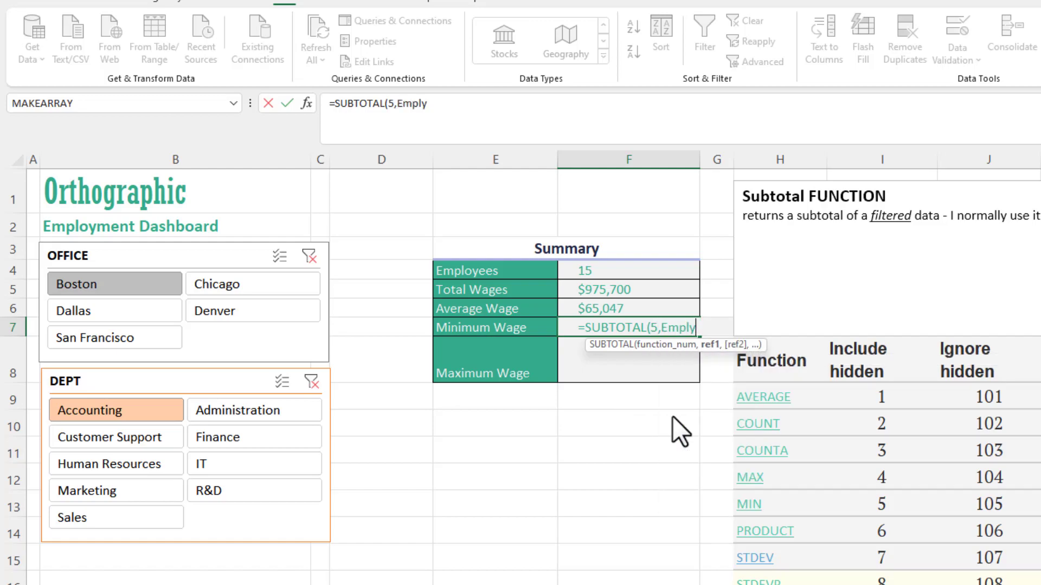
pyautogui.write('[base')
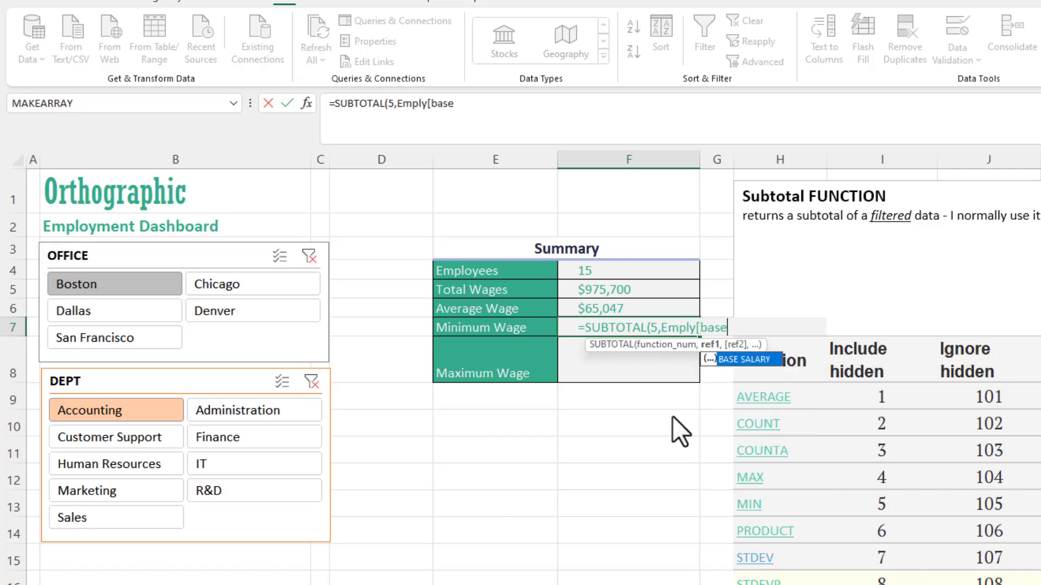
pyautogui.press('Tab')
pyautogui.write('])')
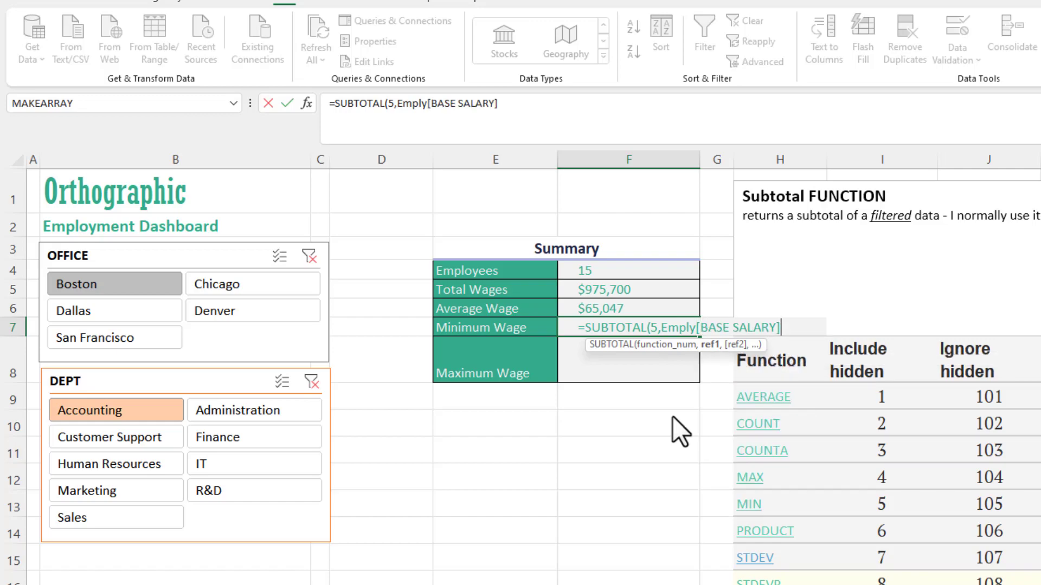
pyautogui.press('Return')
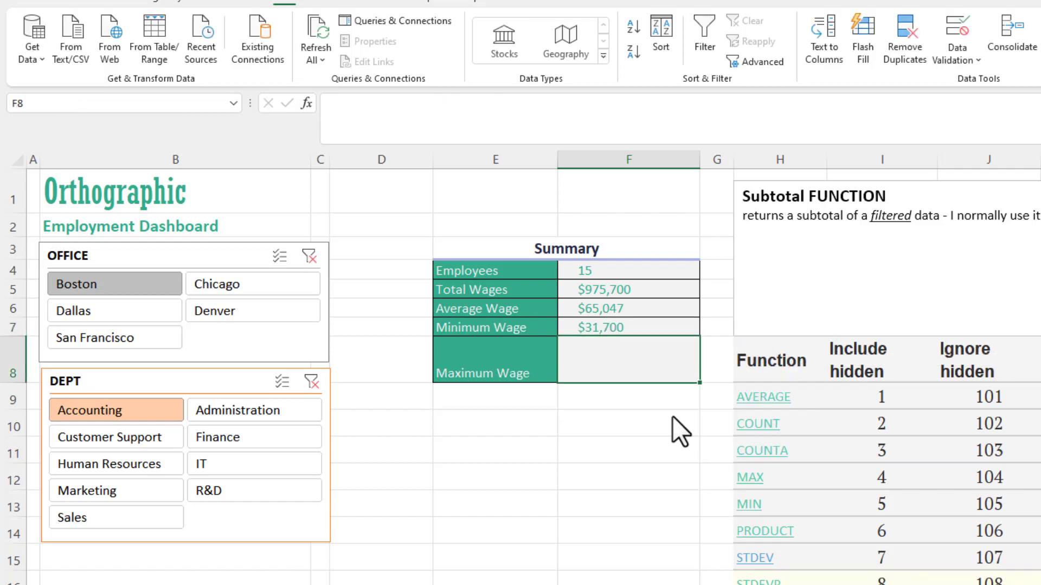
# Copy the Minimum Wage formula down to the Maximum Wage cell F8 and change its function number to 4 (MAX)
pyautogui.click(642, 333)
pyautogui.moveTo(701, 336); pyautogui.dragTo(699, 380)
pyautogui.doubleClick(643, 364)
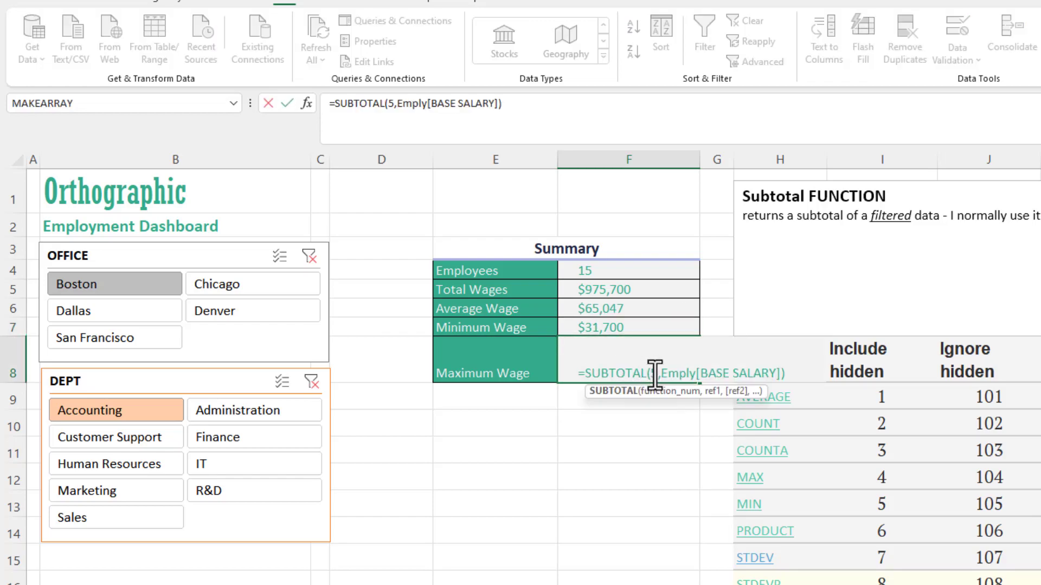
pyautogui.press('BackSpace')
pyautogui.press('BackSpace')
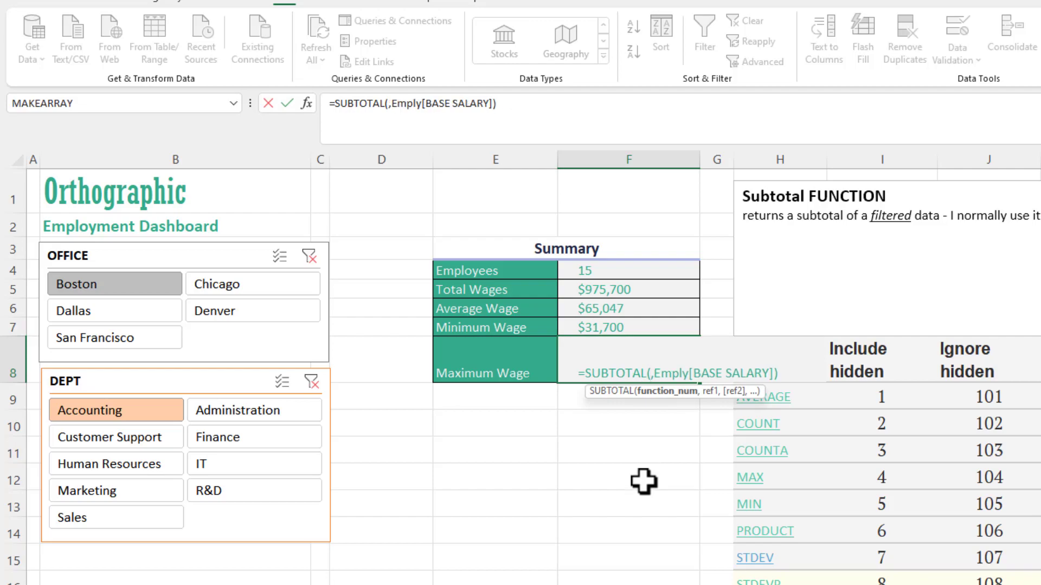
pyautogui.write('(')
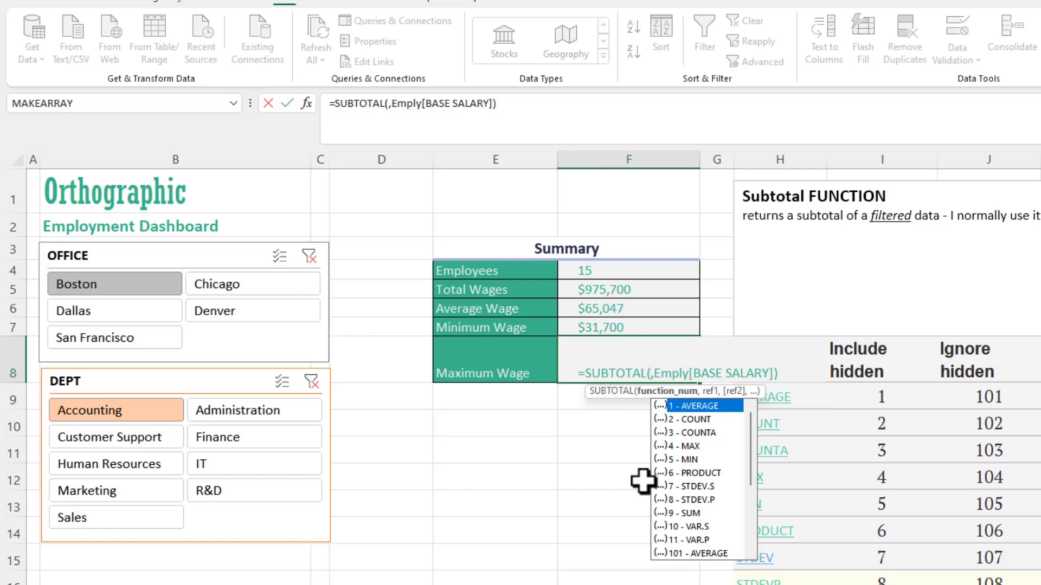
pyautogui.write('4')
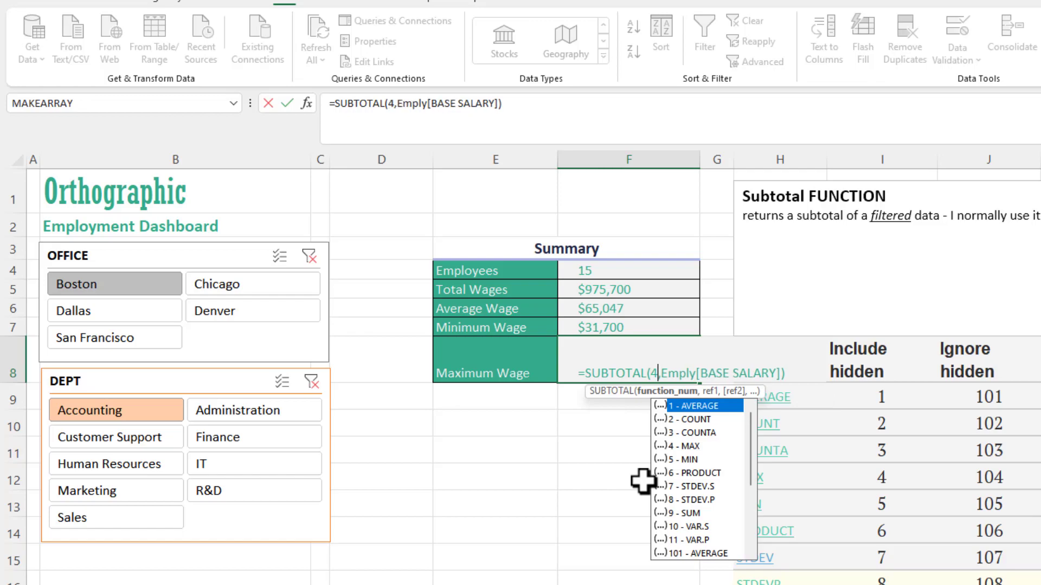
pyautogui.press('Return')
# Review the SUBTOTAL formulas in the summary cells, from Maximum Wage in F8 up to Employees in F4
pyautogui.click(632, 366)
pyautogui.click(632, 325)
pyautogui.click(627, 309)
pyautogui.click(622, 291)
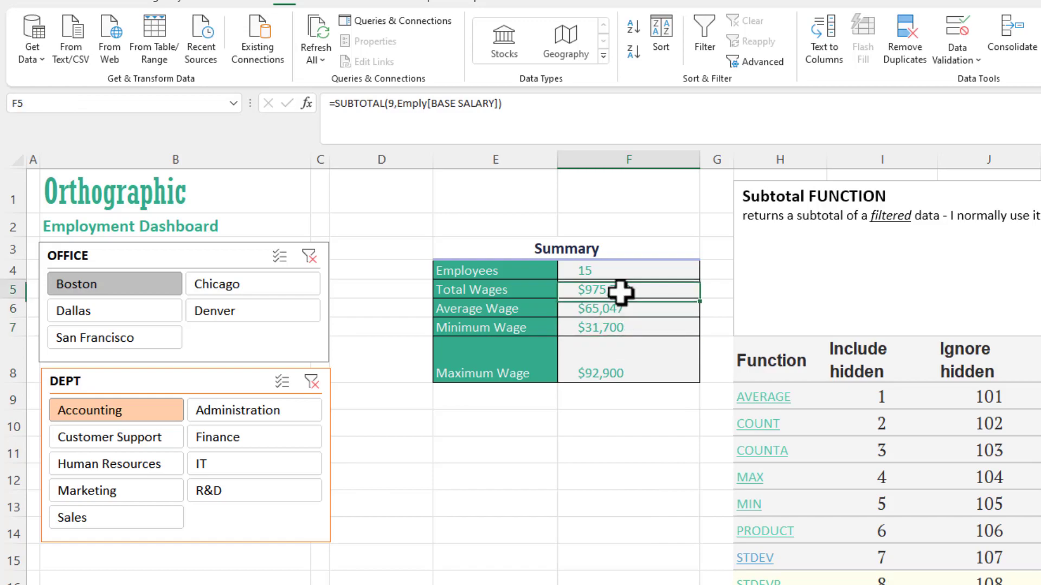
pyautogui.click(608, 273)
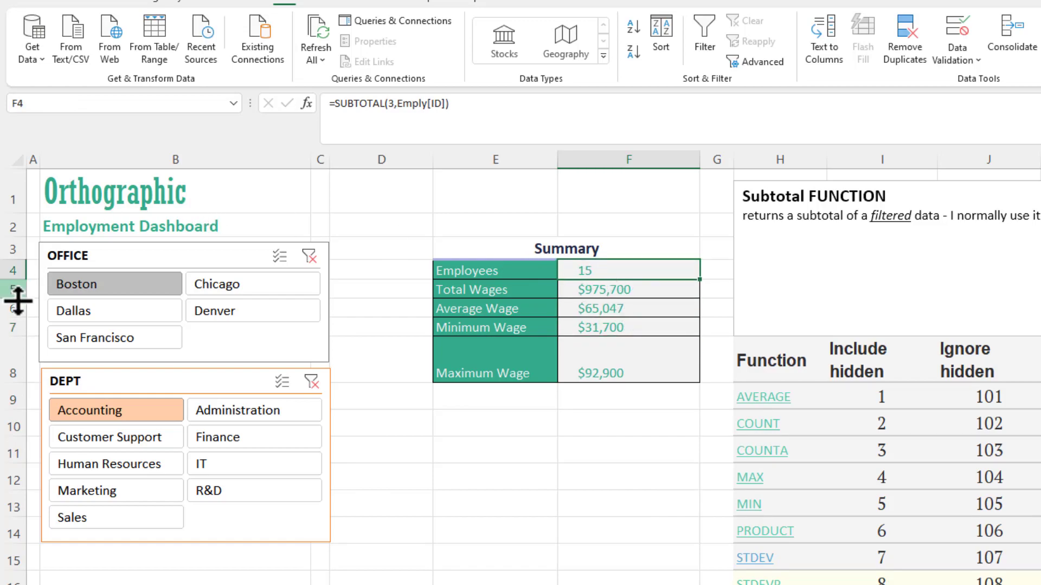
# Clear both slicers to review the unfiltered summary values in F4:F8, and filter OFFICE to San Francisco and DEPT to R&D
pyautogui.click(308, 257)
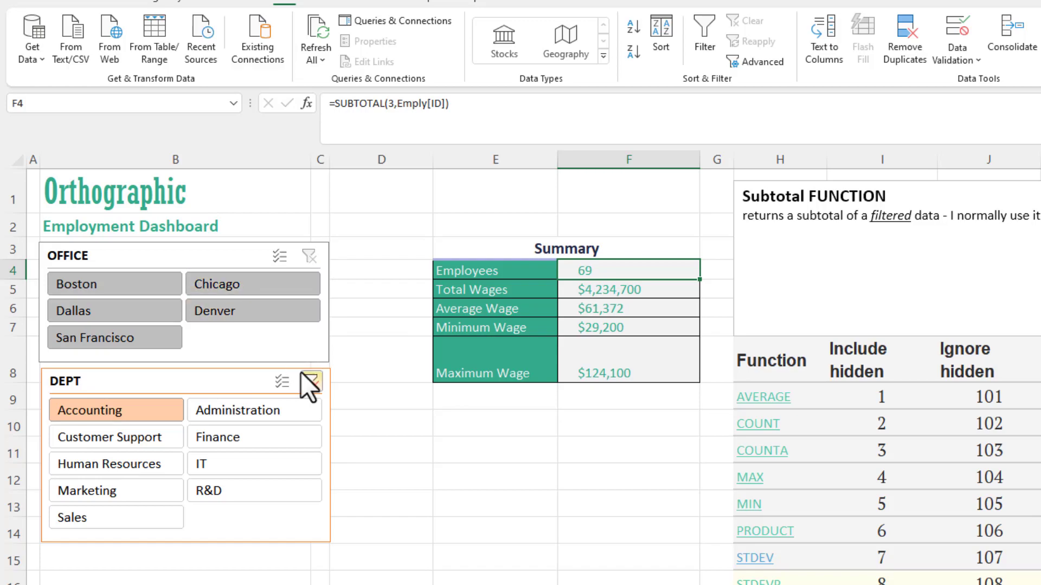
pyautogui.click(310, 382)
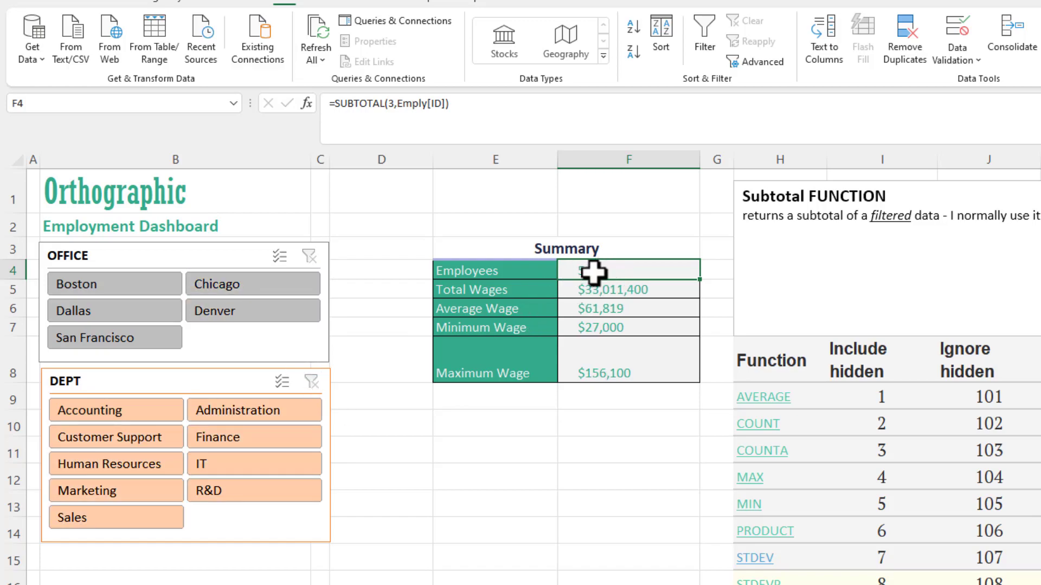
pyautogui.moveTo(593, 272); pyautogui.dragTo(600, 374)
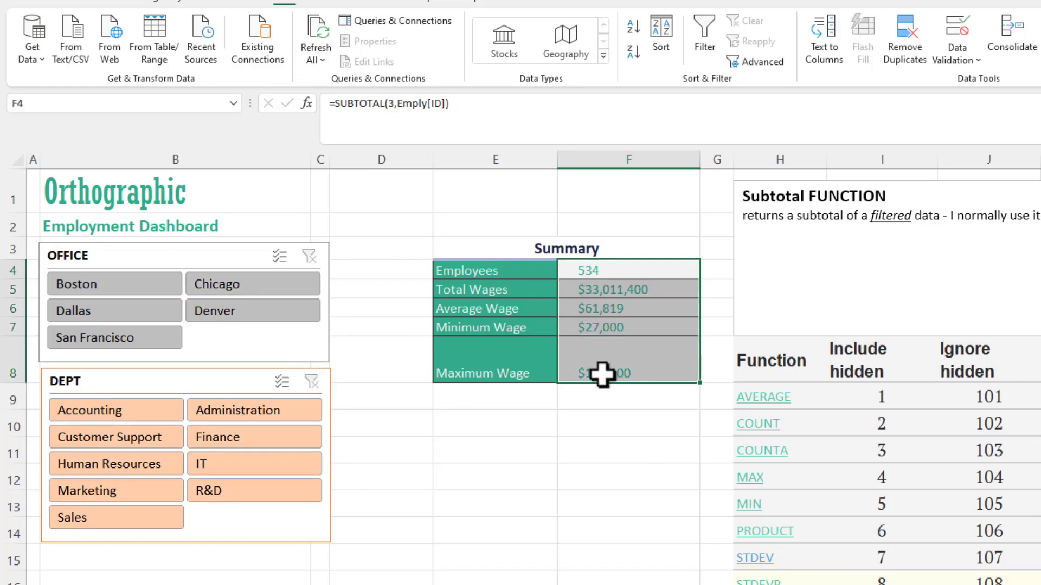
pyautogui.click(120, 341)
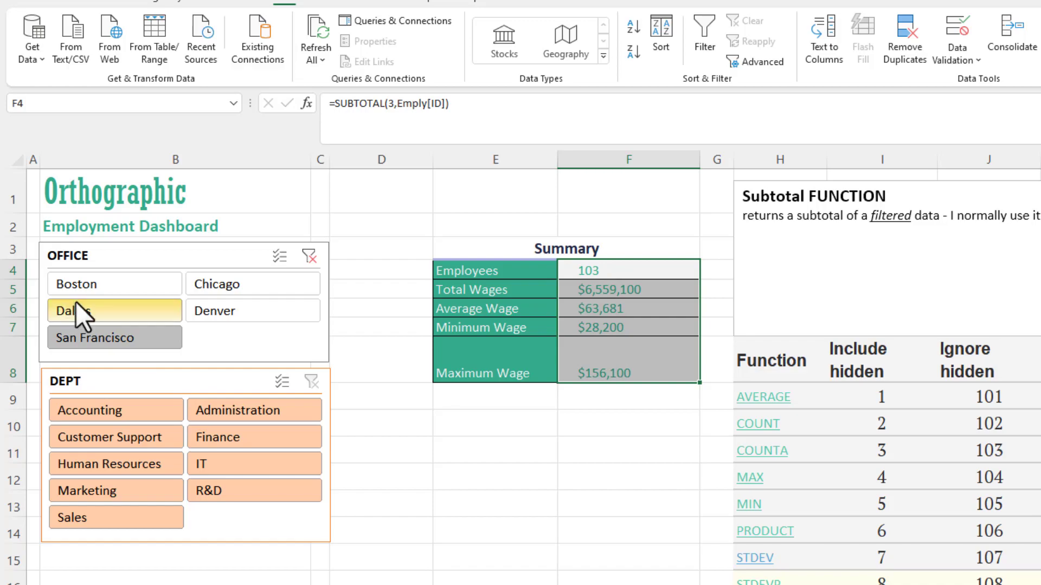
pyautogui.click(215, 488)
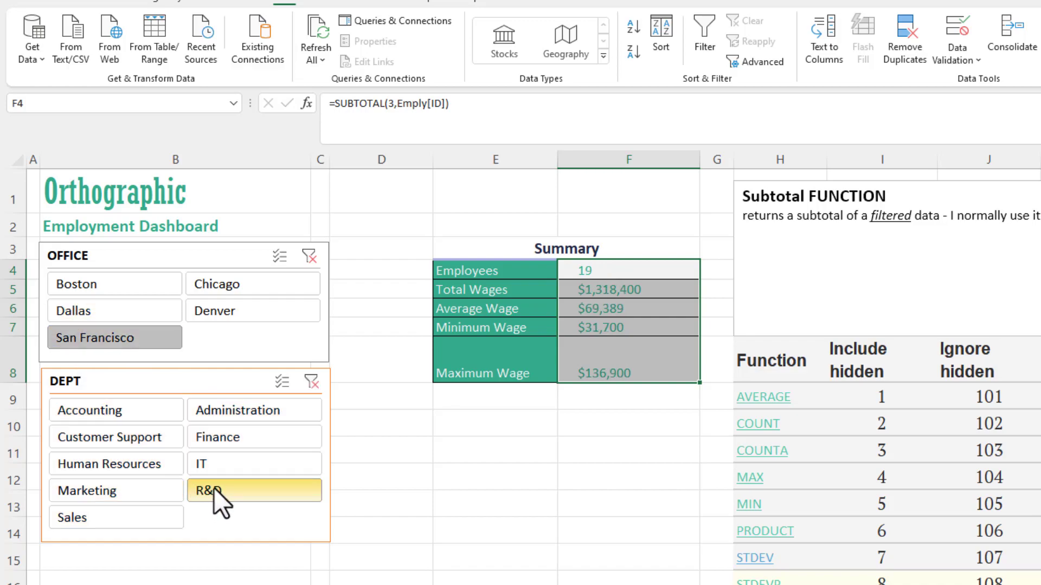